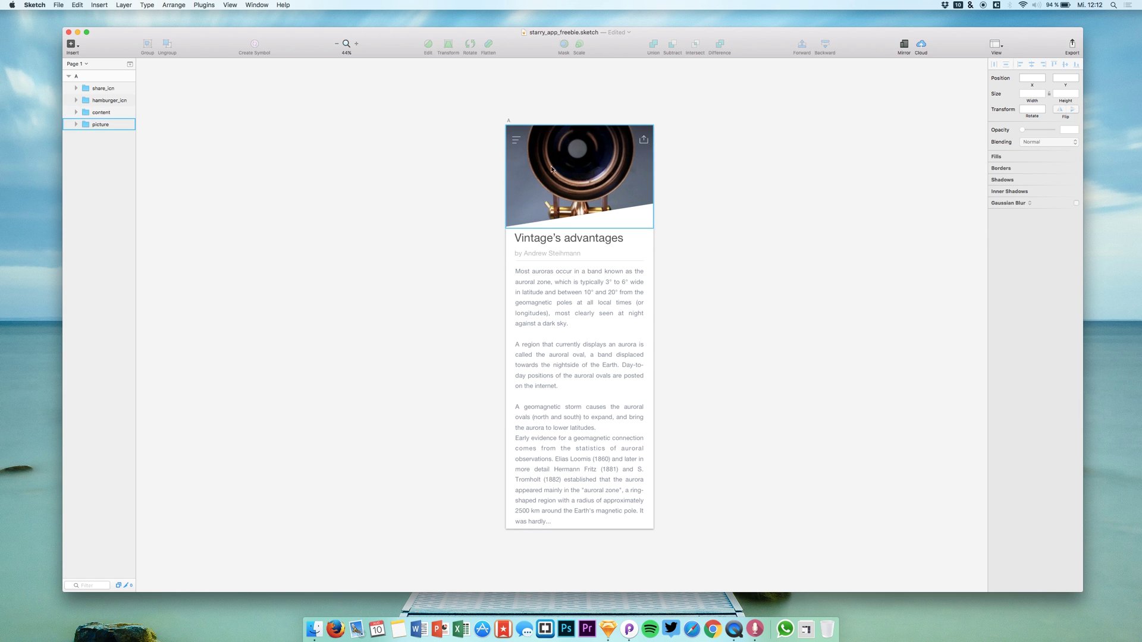
Bring Principle forward, enlarge its window to fill the screen, and import Sketch artboard A
{"action": "left_click", "coordinate": [628, 630]}
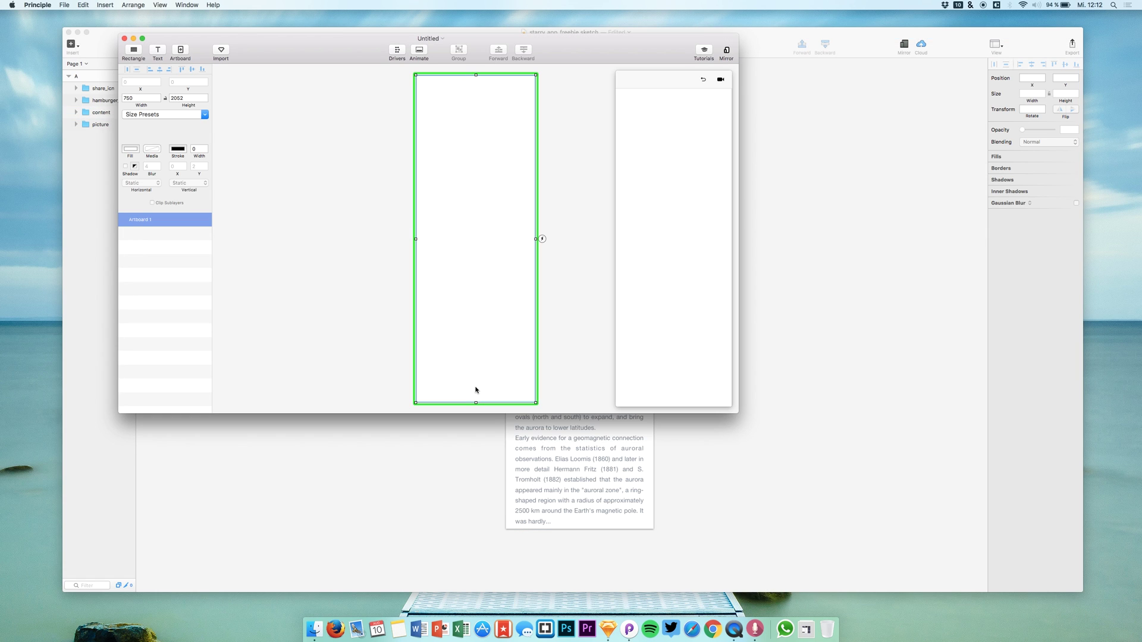
{"action": "left_click_drag", "start_coordinate": [265, 33], "coordinate": [222, 34]}
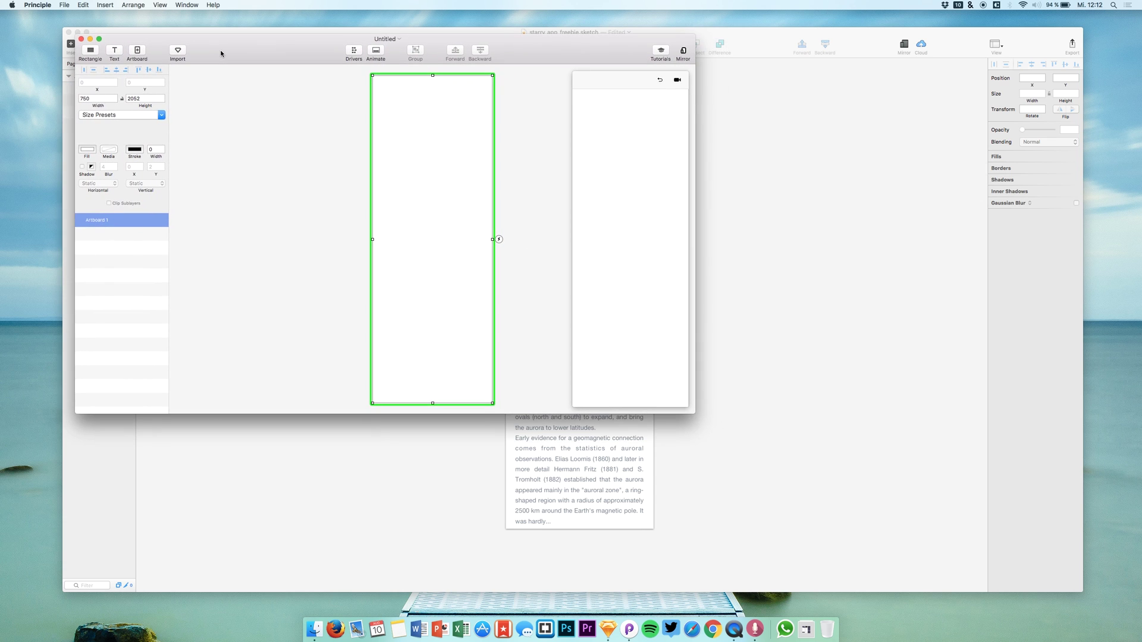
{"action": "left_click", "coordinate": [695, 419]}
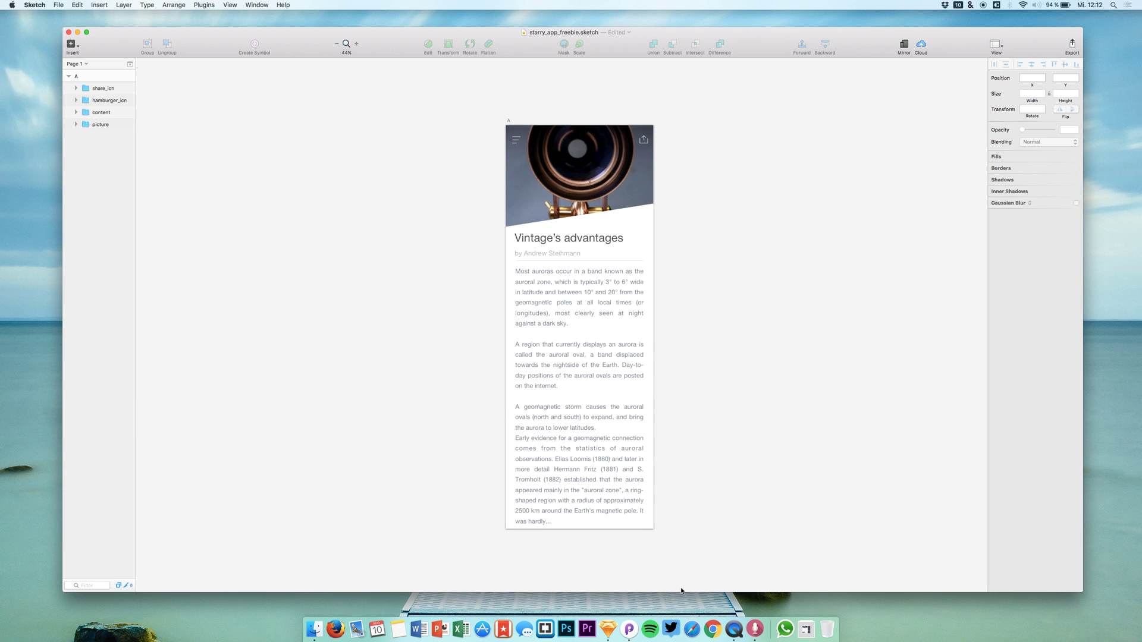
{"action": "left_click", "coordinate": [629, 629]}
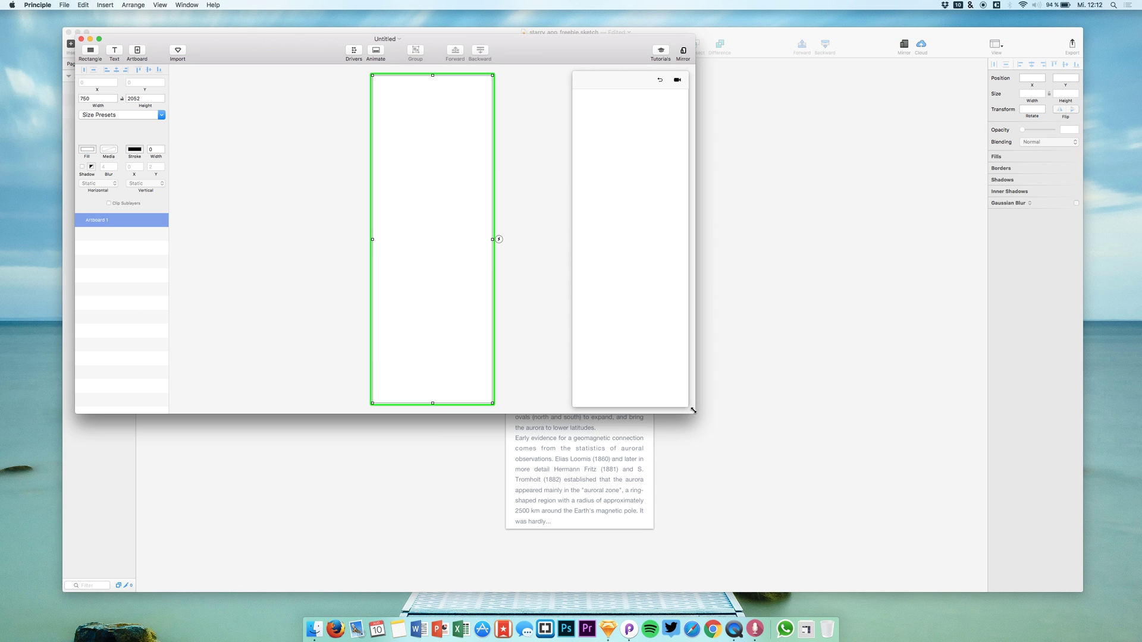
{"action": "left_click_drag", "start_coordinate": [693, 411], "coordinate": [1073, 581]}
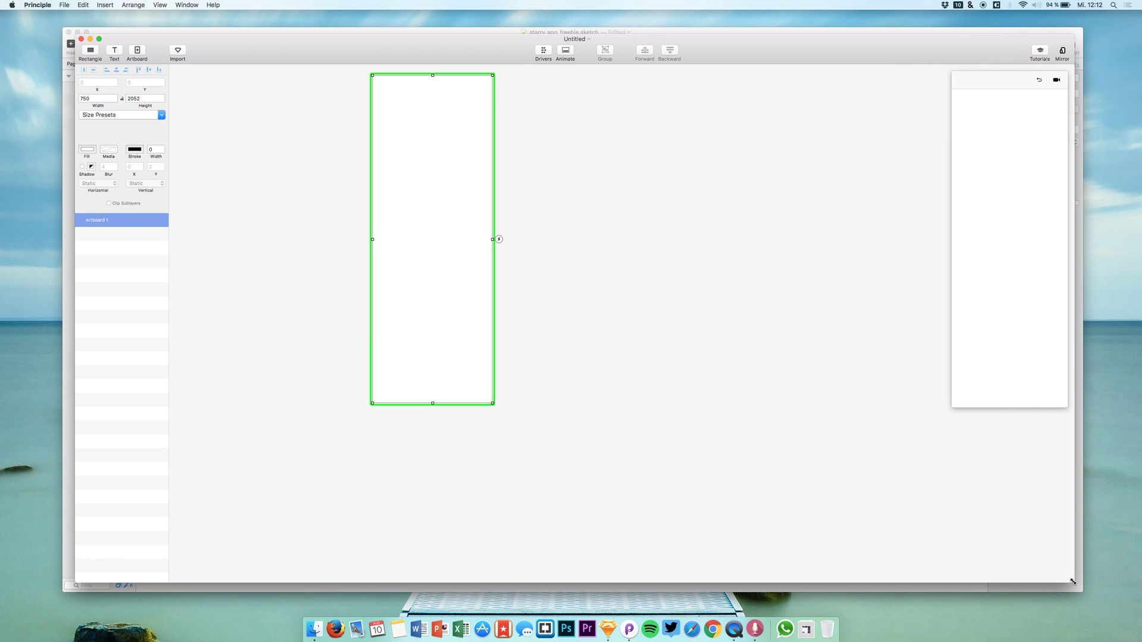
{"action": "left_click", "coordinate": [177, 50]}
{"action": "left_click", "coordinate": [649, 83]}
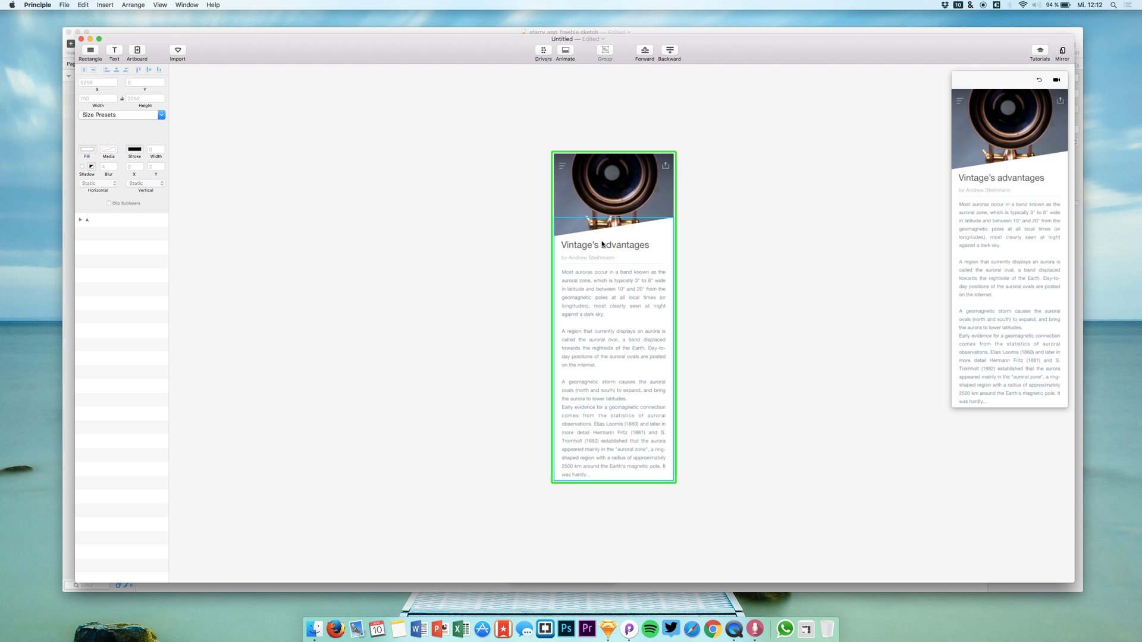
Zoom in on imported artboard A and select its content layer
{"action": "scroll", "coordinate": [583, 286], "scroll_direction": "up", "scroll_amount": 3}
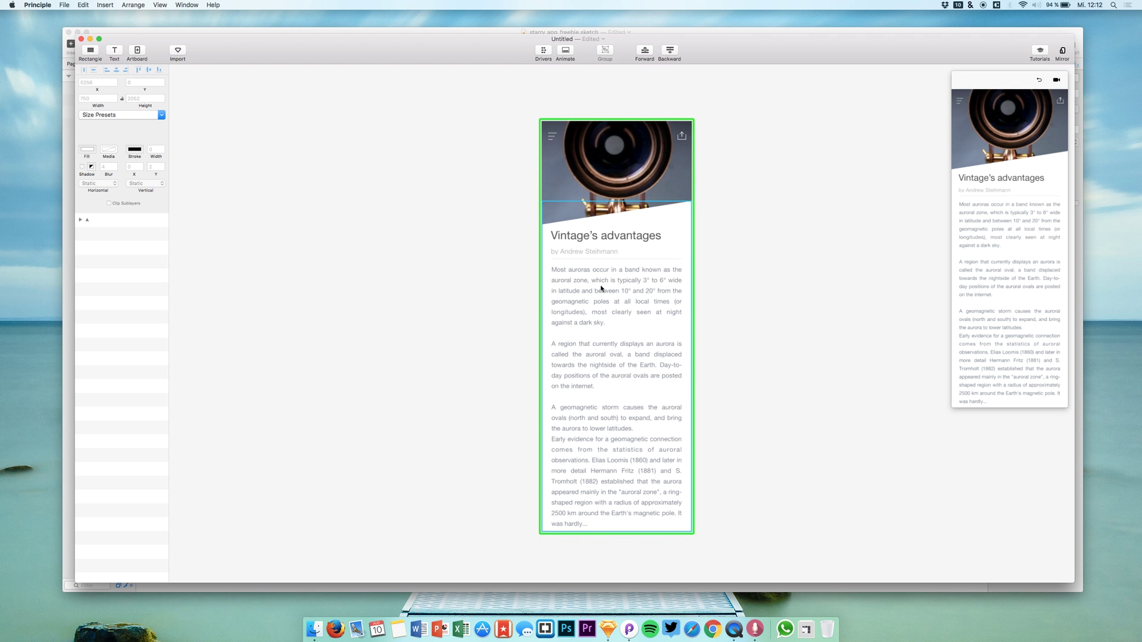
{"action": "left_click", "coordinate": [630, 249]}
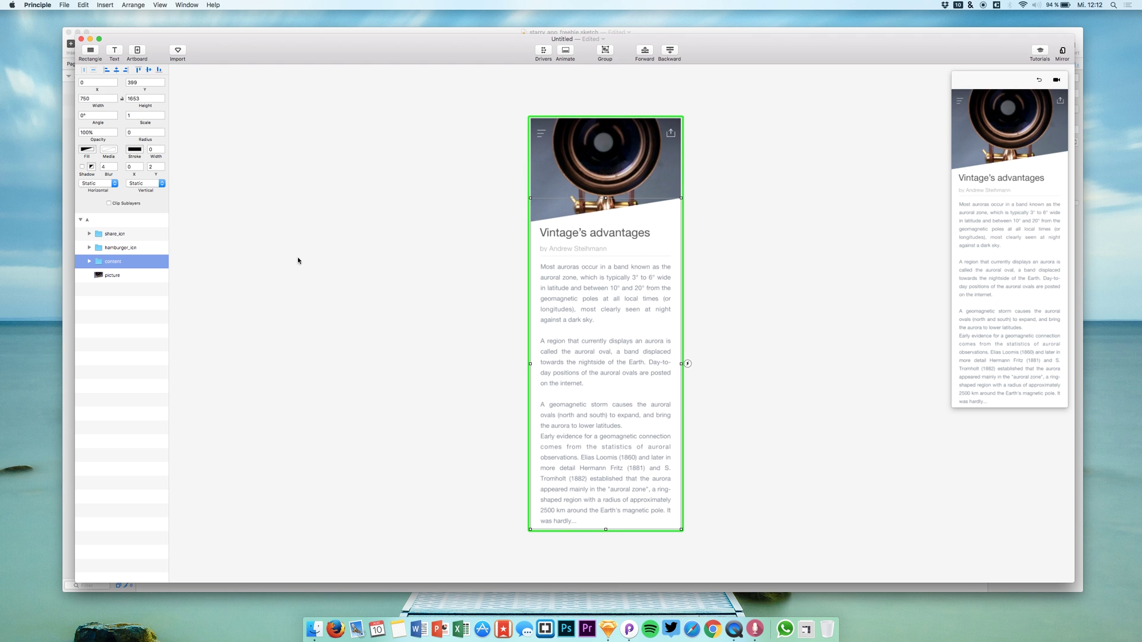
Set the content layer's Vertical option from Static to Scroll and test it in the preview
{"action": "left_click", "coordinate": [546, 54]}
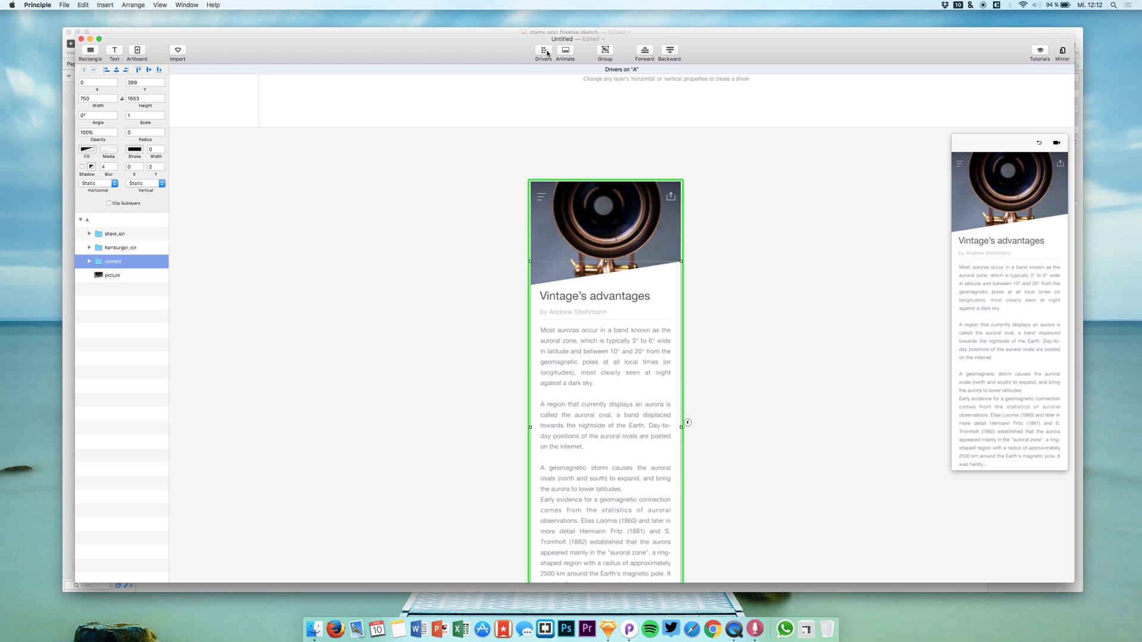
{"action": "left_click", "coordinate": [546, 54]}
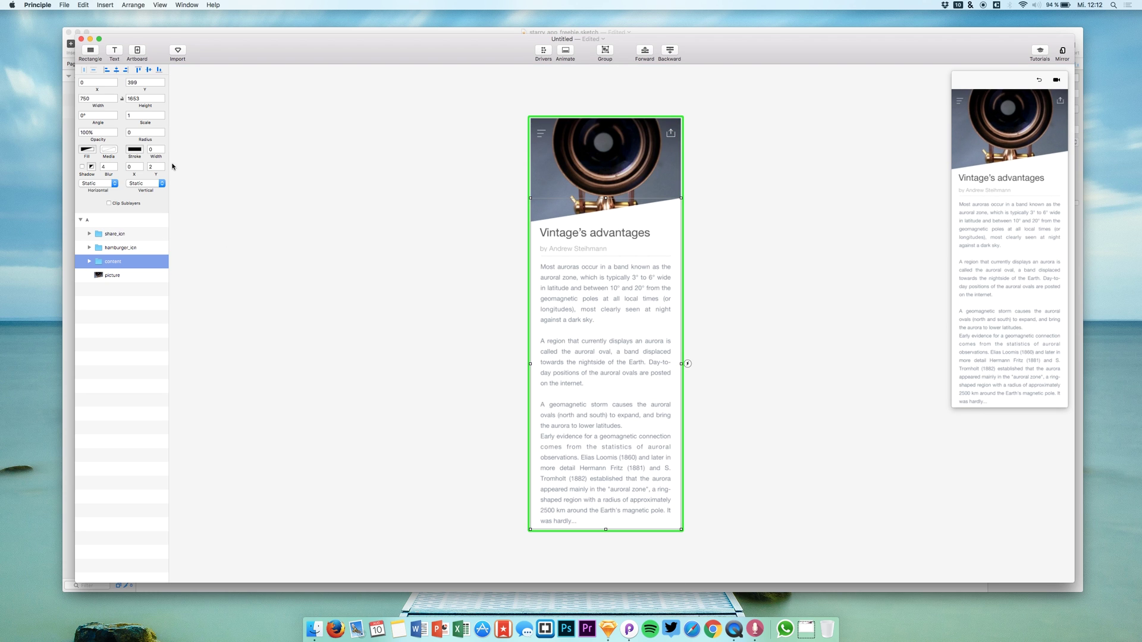
{"action": "left_click", "coordinate": [542, 52]}
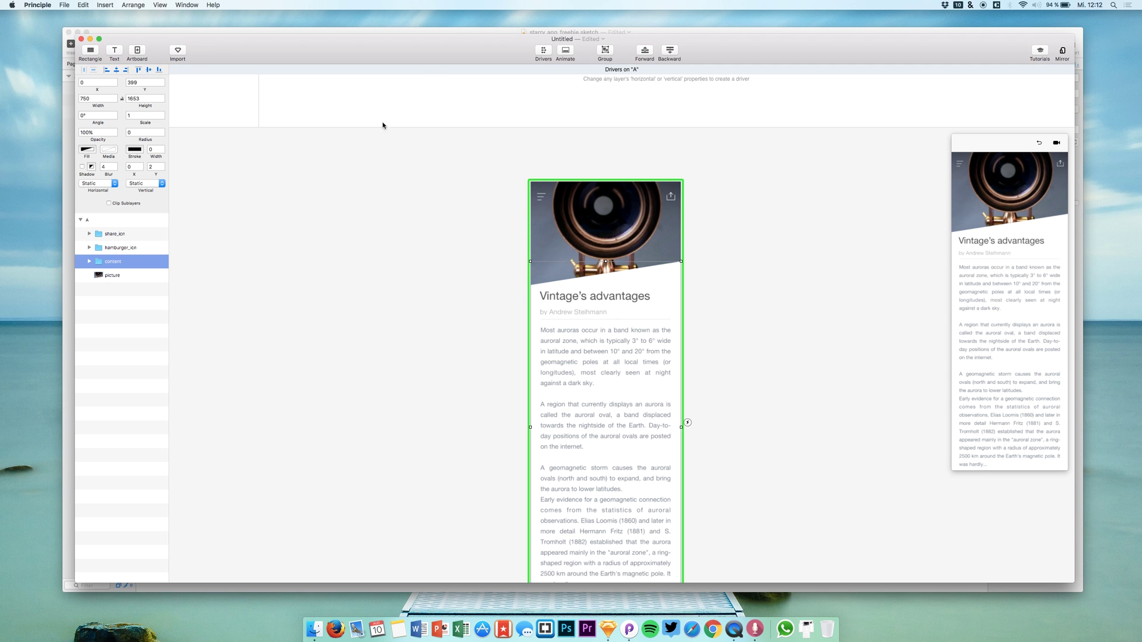
{"action": "scroll", "coordinate": [313, 210], "scroll_direction": "down", "scroll_amount": 3}
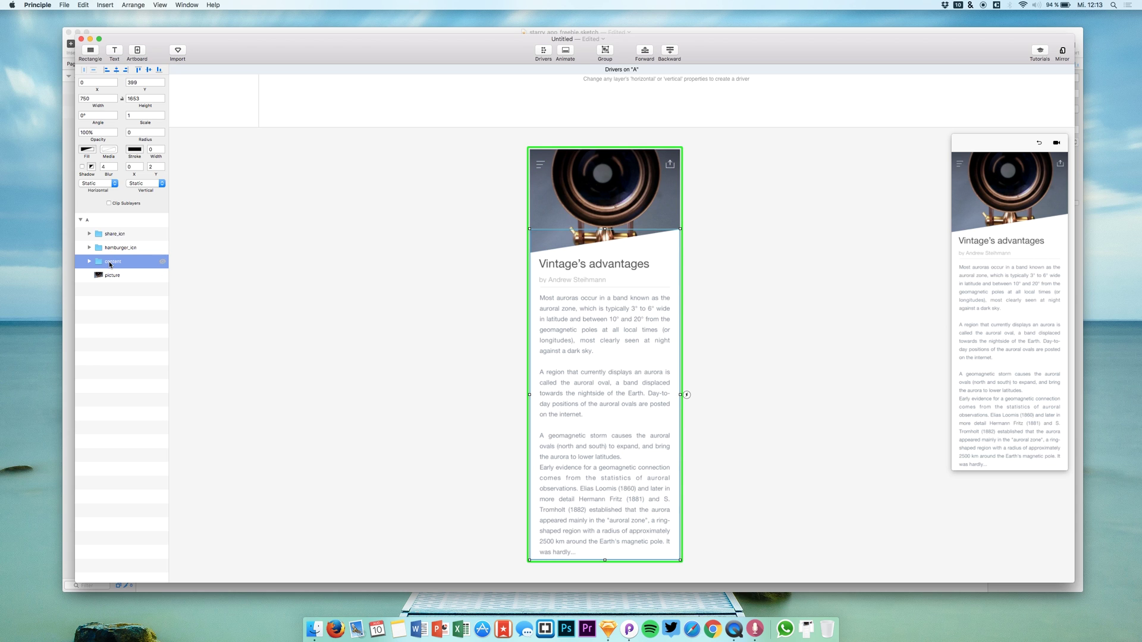
{"action": "left_click", "coordinate": [143, 184]}
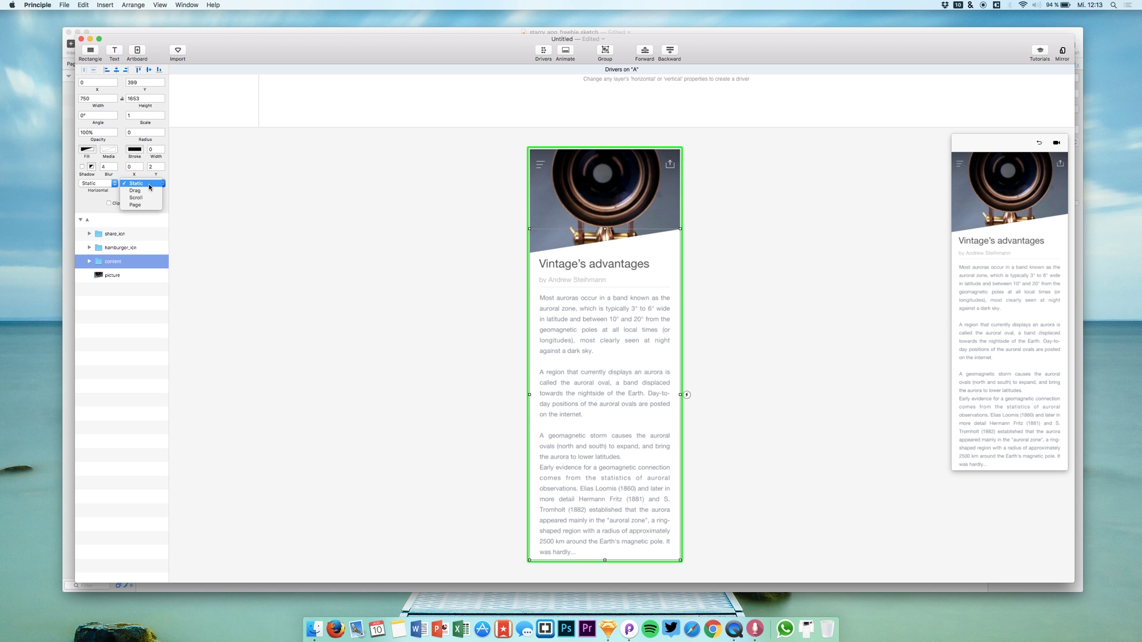
{"action": "left_click", "coordinate": [146, 197]}
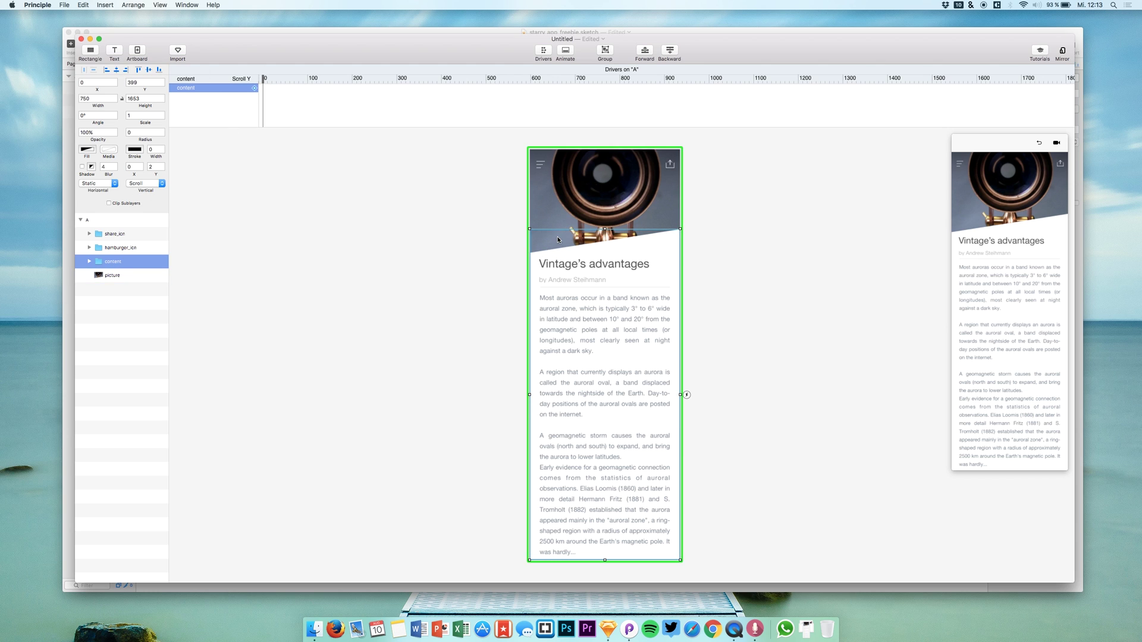
{"action": "scroll", "coordinate": [572, 387], "scroll_direction": "down", "scroll_amount": 1}
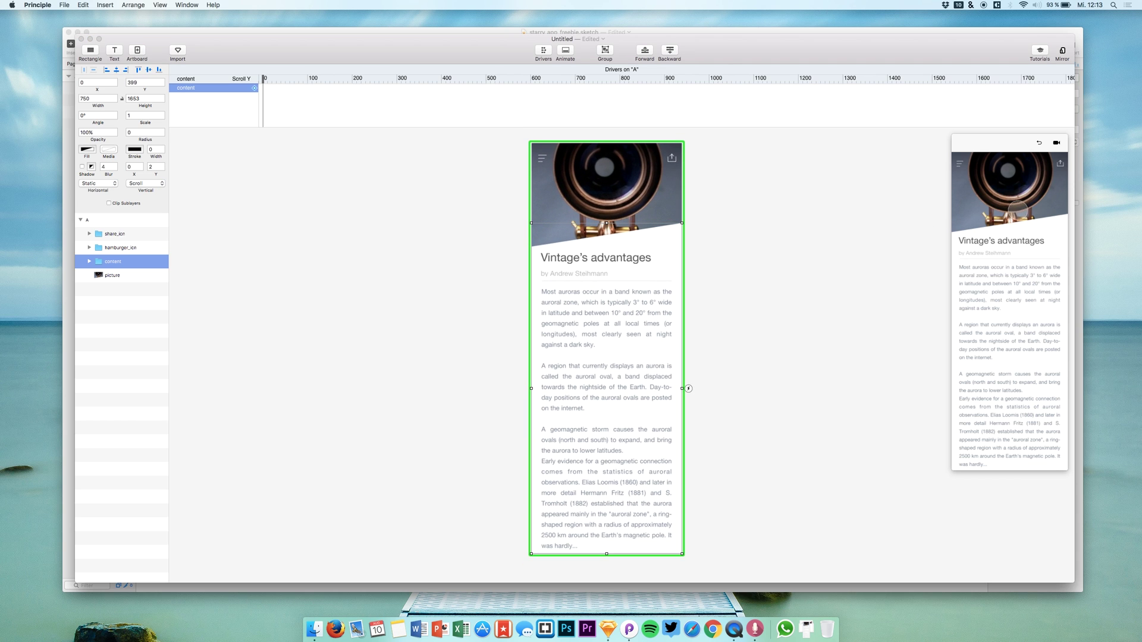
{"action": "left_click", "coordinate": [1024, 206]}
Lock the picture layer's width/height ratio and add its Scale property to the Scroll Y driver
{"action": "left_click", "coordinate": [119, 278]}
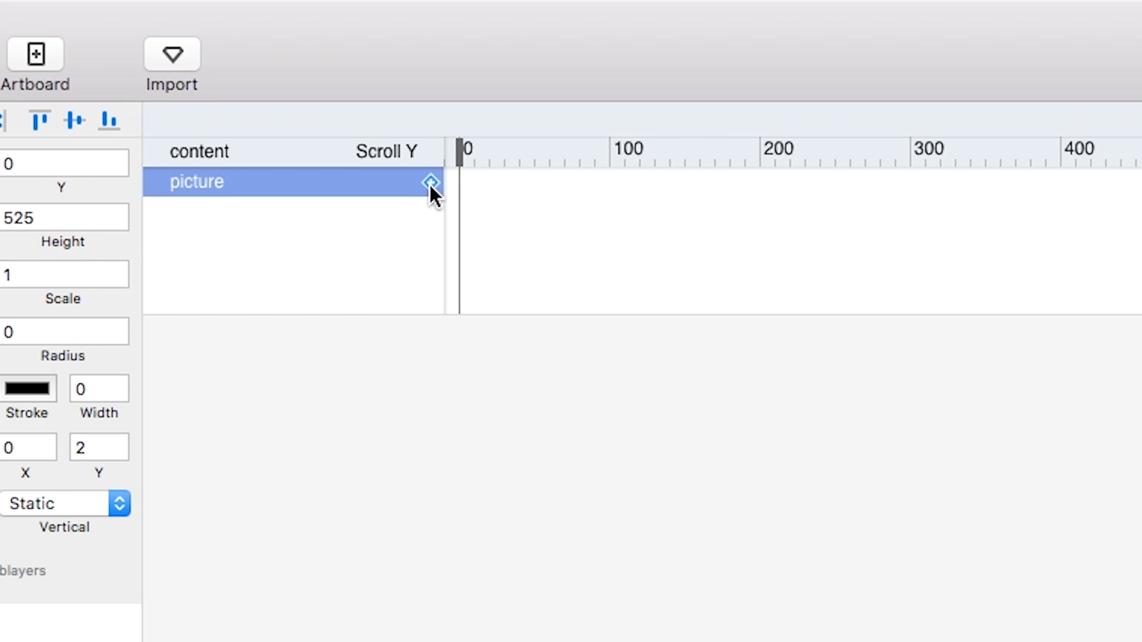
{"action": "left_click", "coordinate": [429, 184]}
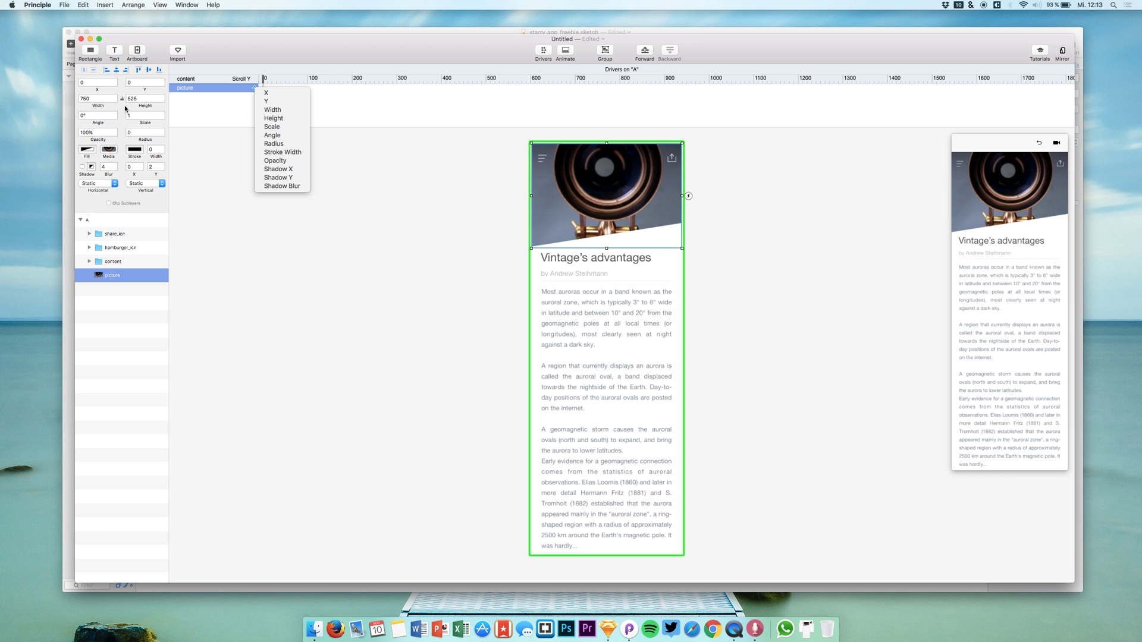
{"action": "left_click", "coordinate": [124, 105]}
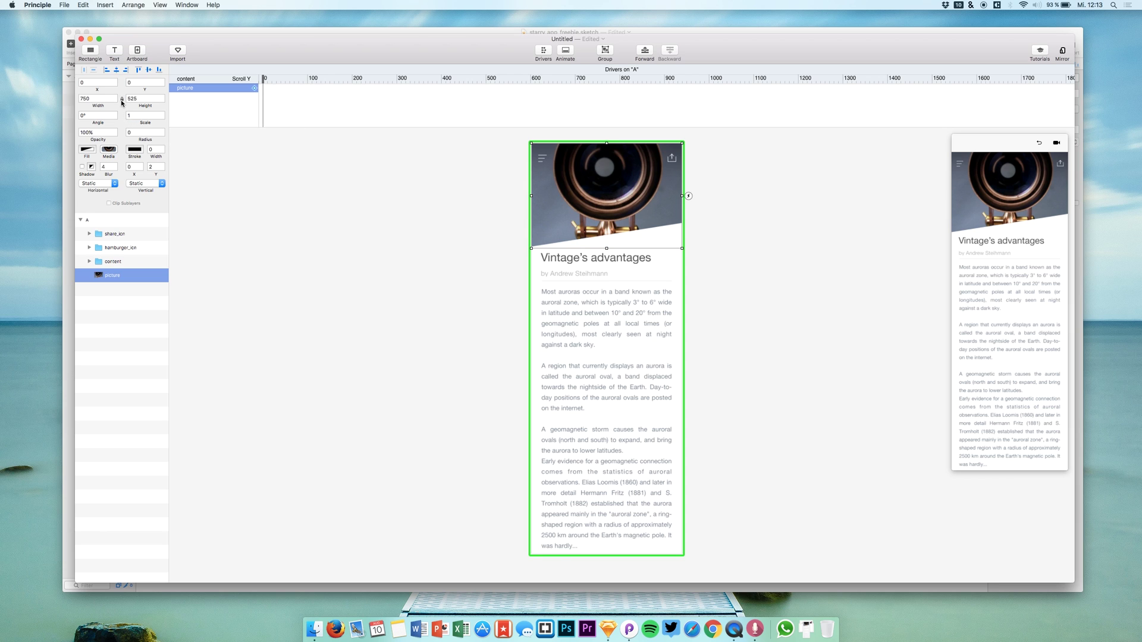
{"action": "left_click", "coordinate": [122, 100]}
{"action": "left_click", "coordinate": [254, 89]}
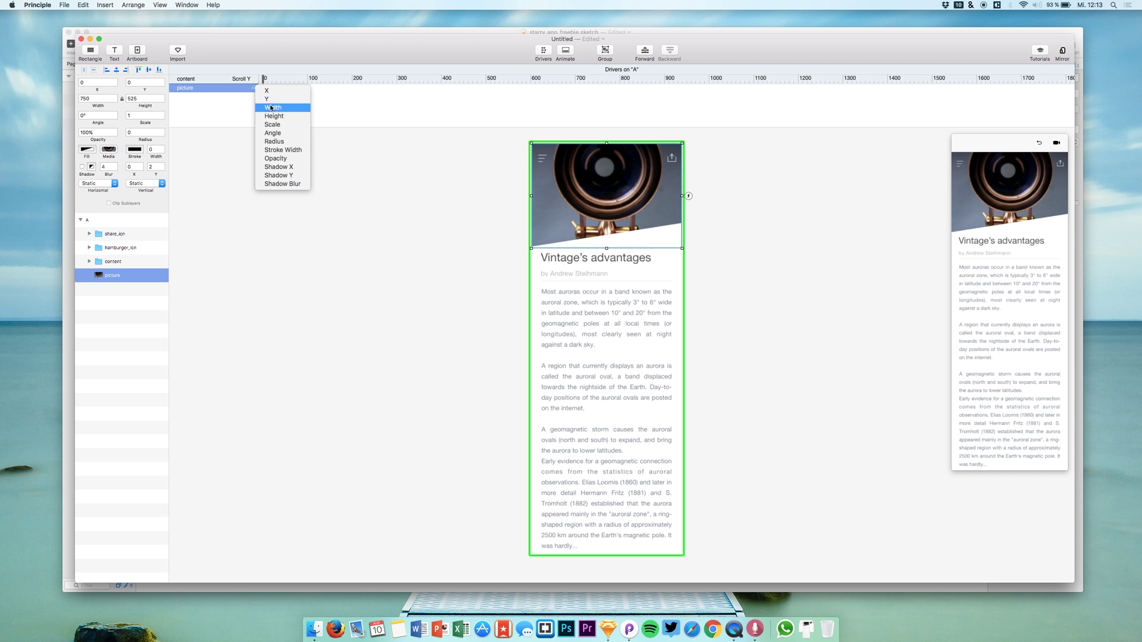
{"action": "left_click", "coordinate": [276, 125]}
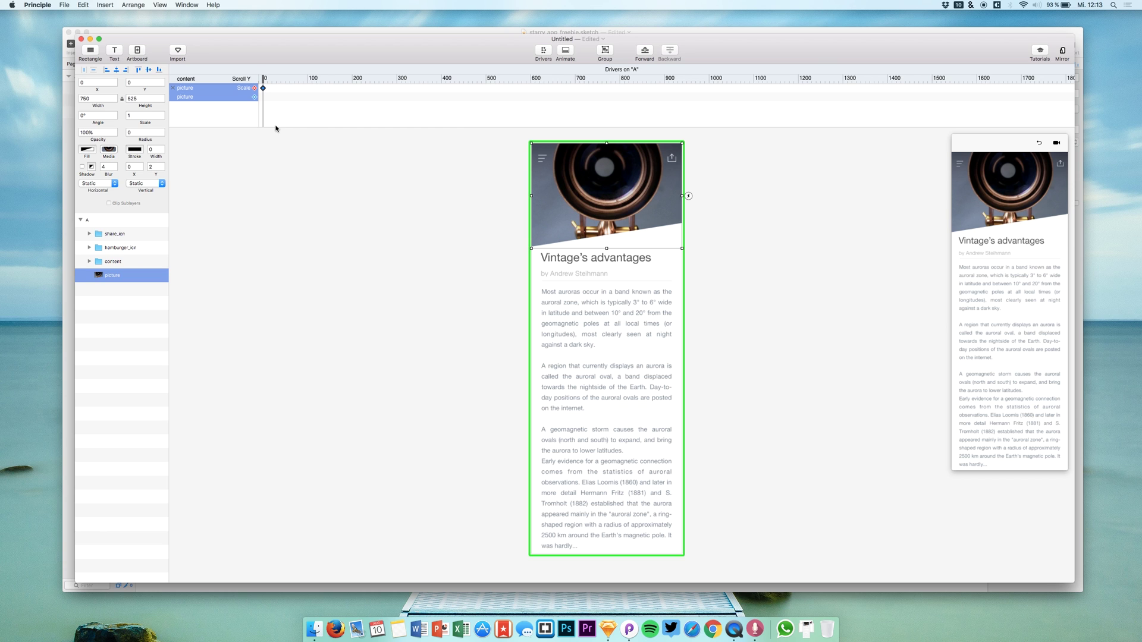
{"action": "left_click", "coordinate": [263, 81]}
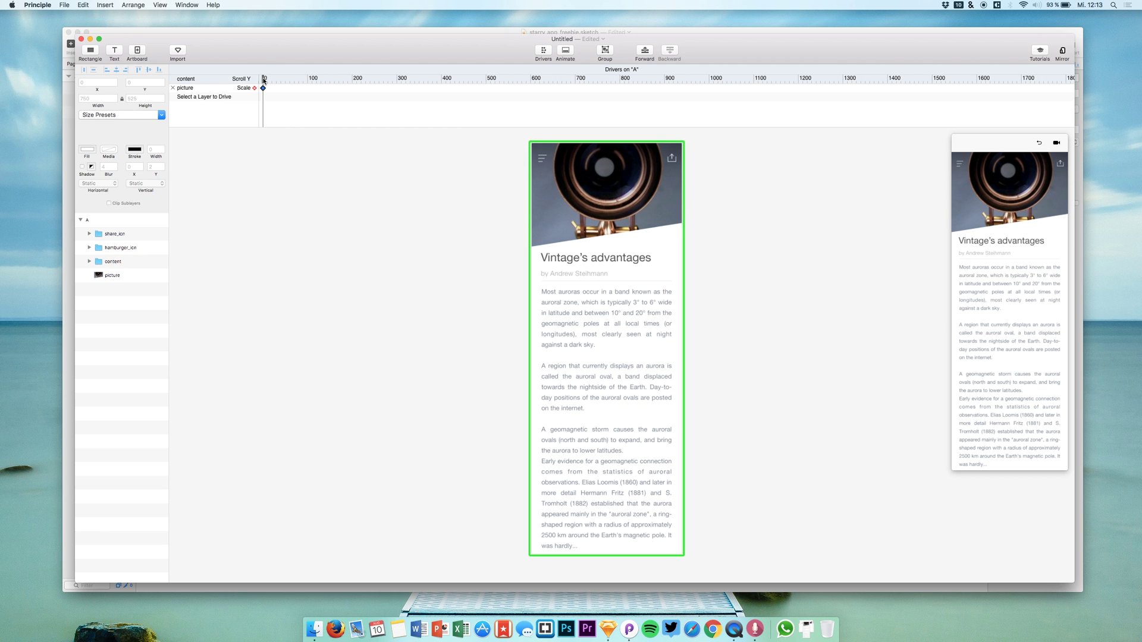
Add a picture Scale keyframe near Scroll Y 325, scaling it up to about 1.9
{"action": "left_click_drag", "start_coordinate": [263, 81], "coordinate": [414, 94]}
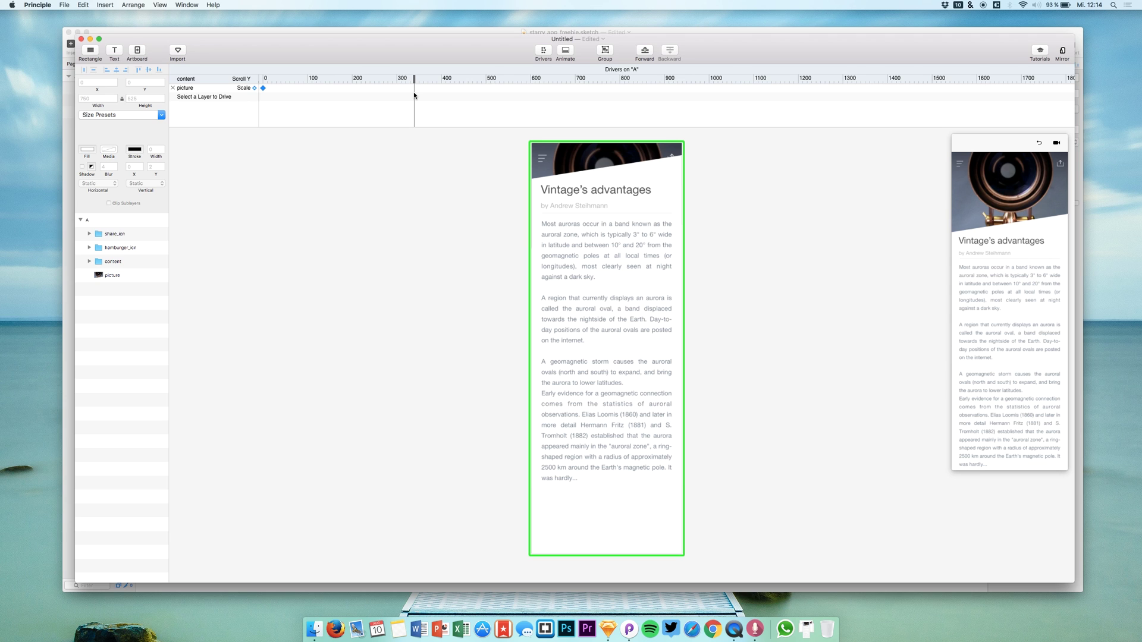
{"action": "left_click_drag", "start_coordinate": [414, 94], "coordinate": [412, 97]}
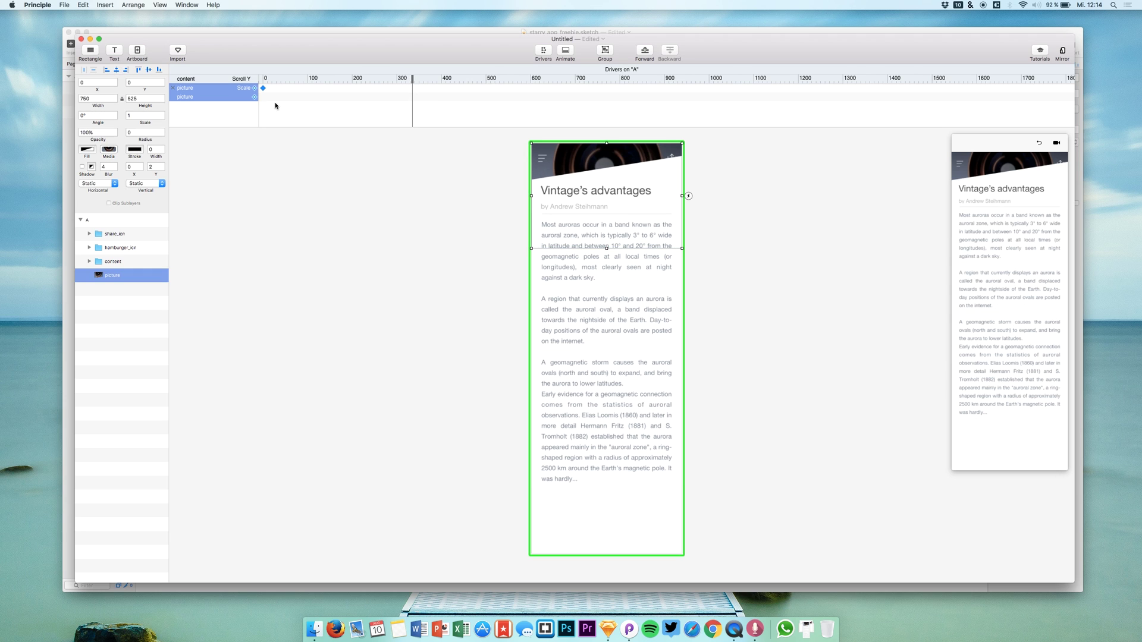
{"action": "left_click", "coordinate": [254, 88]}
{"action": "left_click_drag", "start_coordinate": [141, 122], "coordinate": [154, 119]}
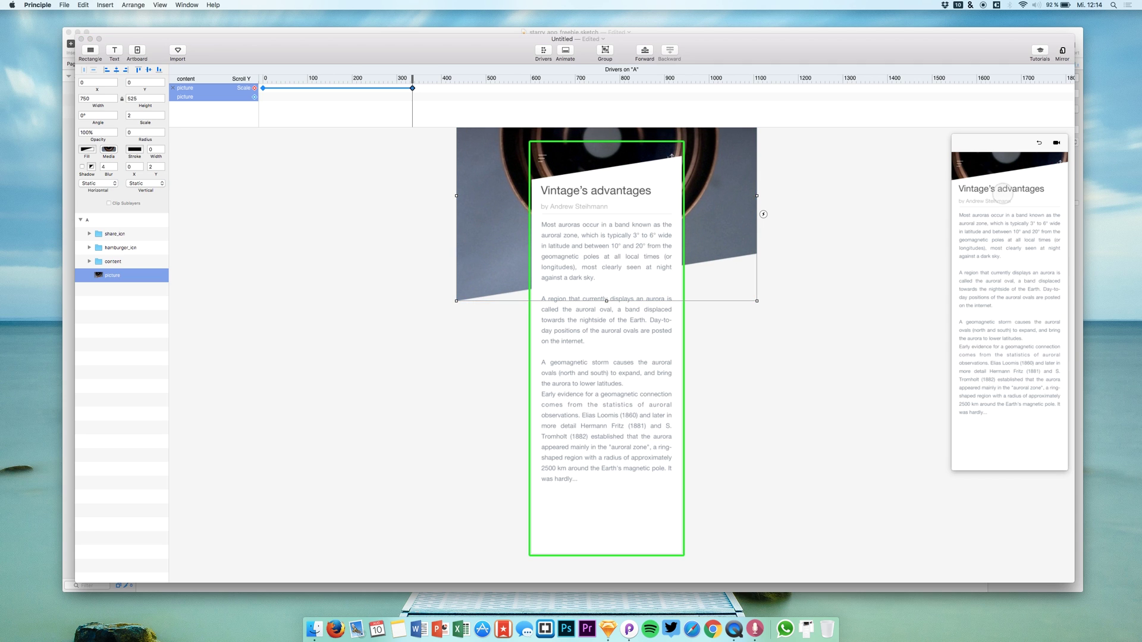
Test the growing header by pulling the article down in the preview
{"action": "left_click", "coordinate": [1039, 144]}
{"action": "left_click", "coordinate": [1039, 144]}
{"action": "left_click_drag", "start_coordinate": [1021, 228], "coordinate": [1017, 285]}
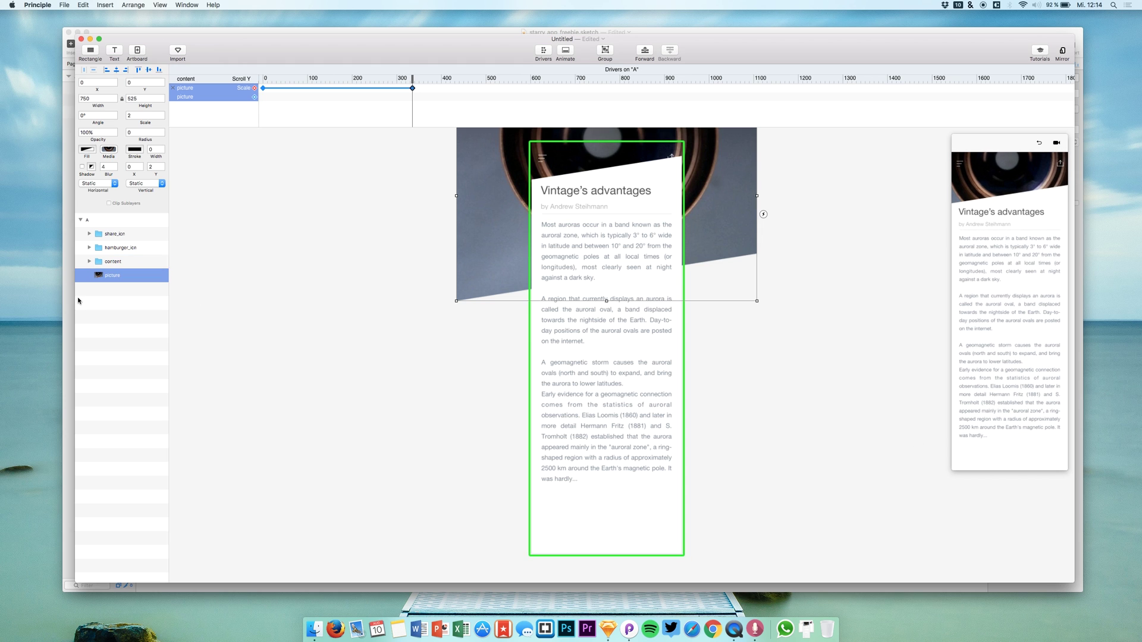
{"action": "left_click", "coordinate": [89, 263]}
{"action": "left_click", "coordinate": [90, 262]}
{"action": "left_click", "coordinate": [90, 262]}
Duplicate the article's body text layer and move the copy down to Y 1654
{"action": "left_click", "coordinate": [115, 290]}
{"action": "left_click", "coordinate": [119, 304]}
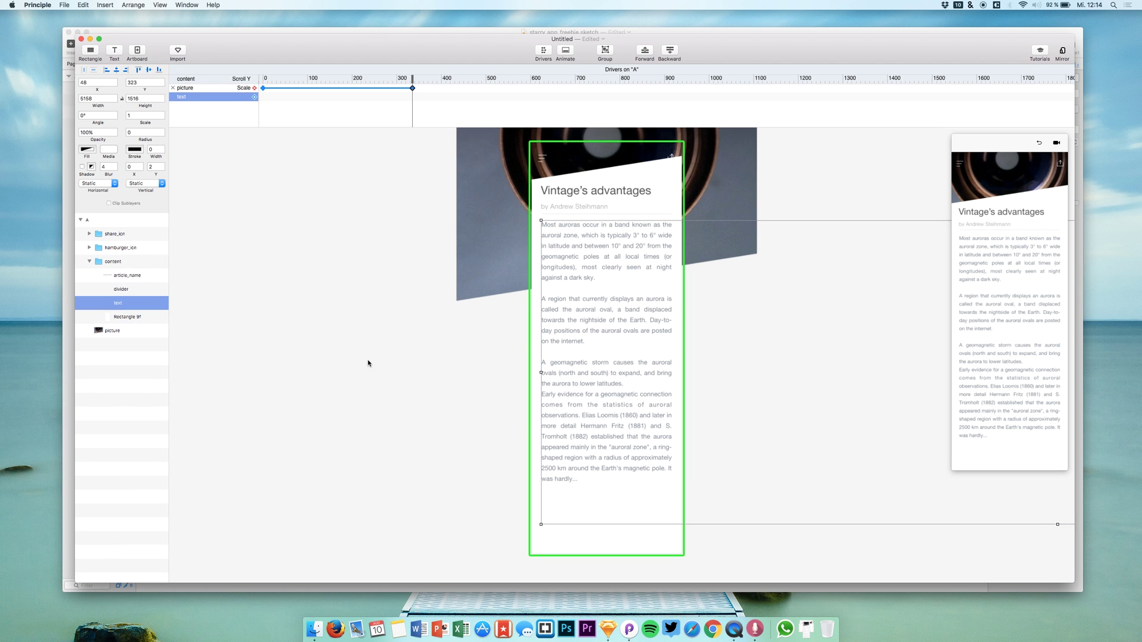
{"action": "scroll", "coordinate": [368, 363], "scroll_direction": "down", "scroll_amount": 5}
{"action": "key", "text": "super+c"}
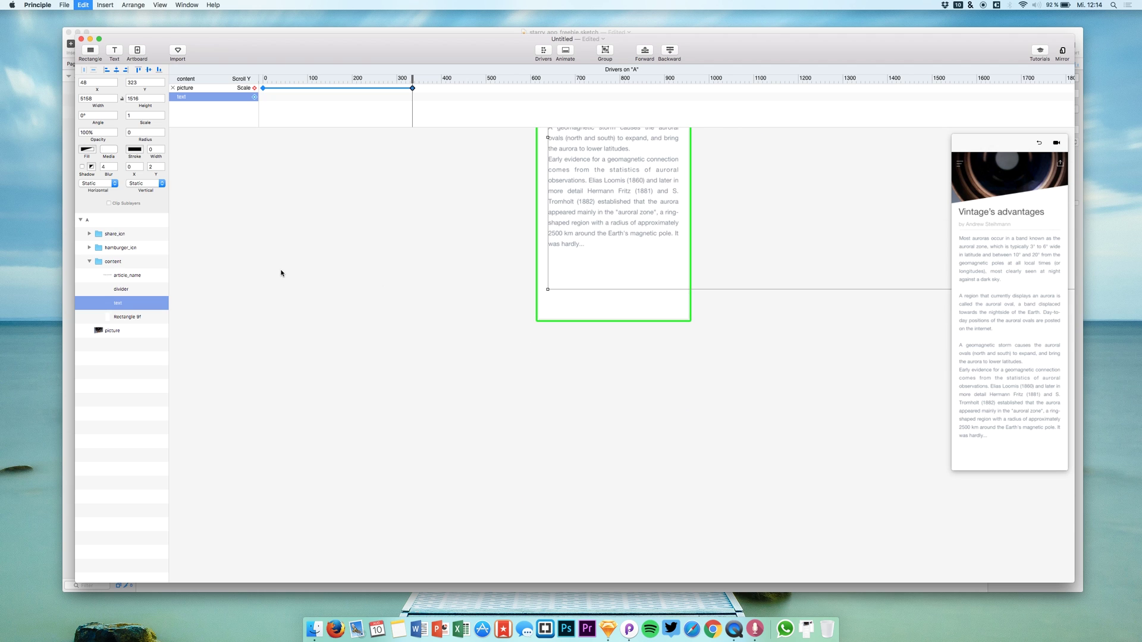
{"action": "key", "text": "super+v"}
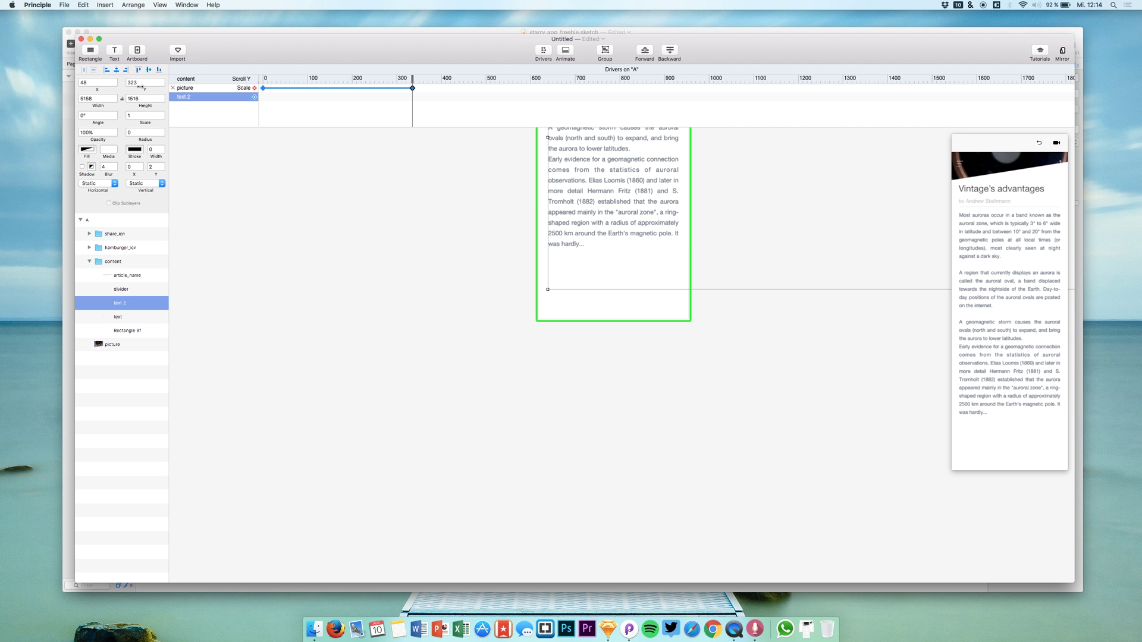
{"action": "left_click_drag", "start_coordinate": [143, 88], "coordinate": [740, 115]}
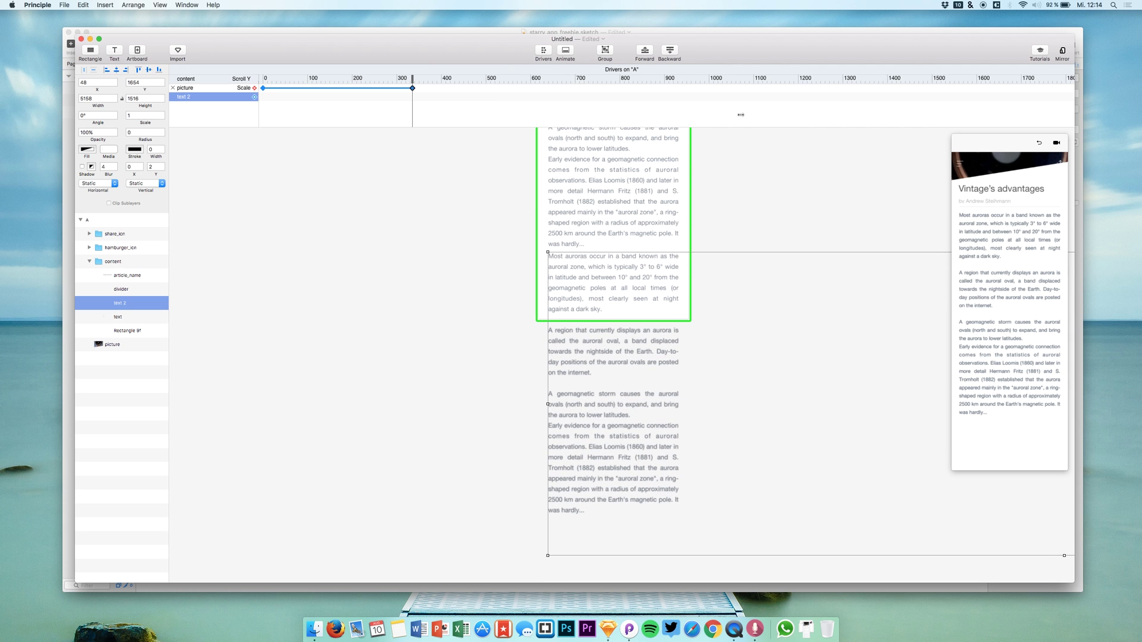
Stretch artboard A to 3075 tall and enlarge the preview window
{"action": "left_click", "coordinate": [113, 261]}
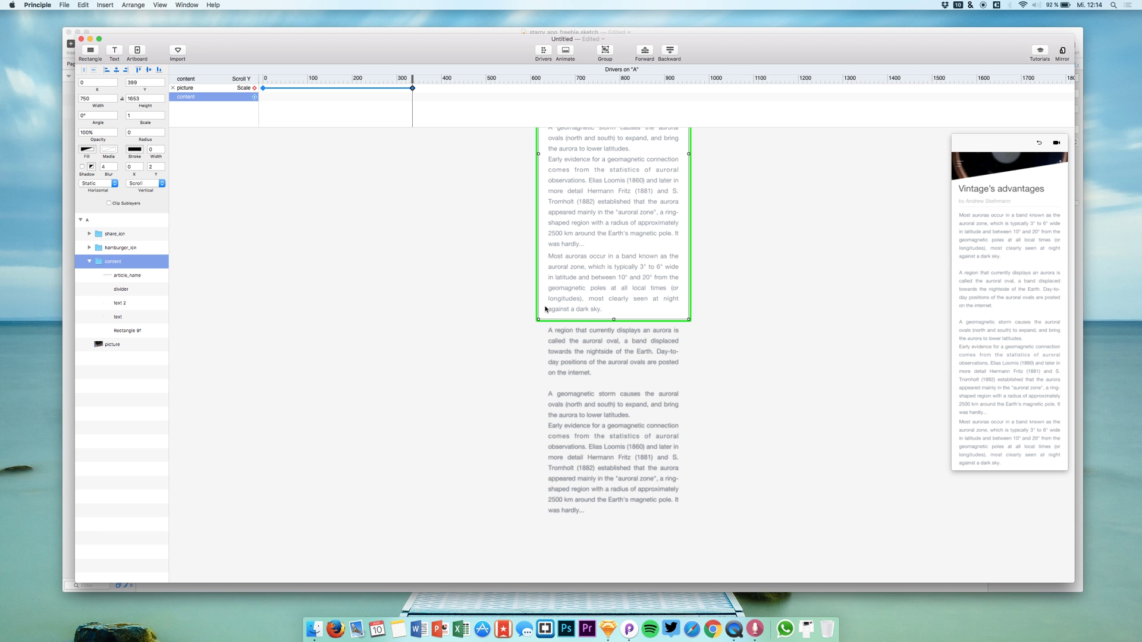
{"action": "left_click", "coordinate": [87, 220]}
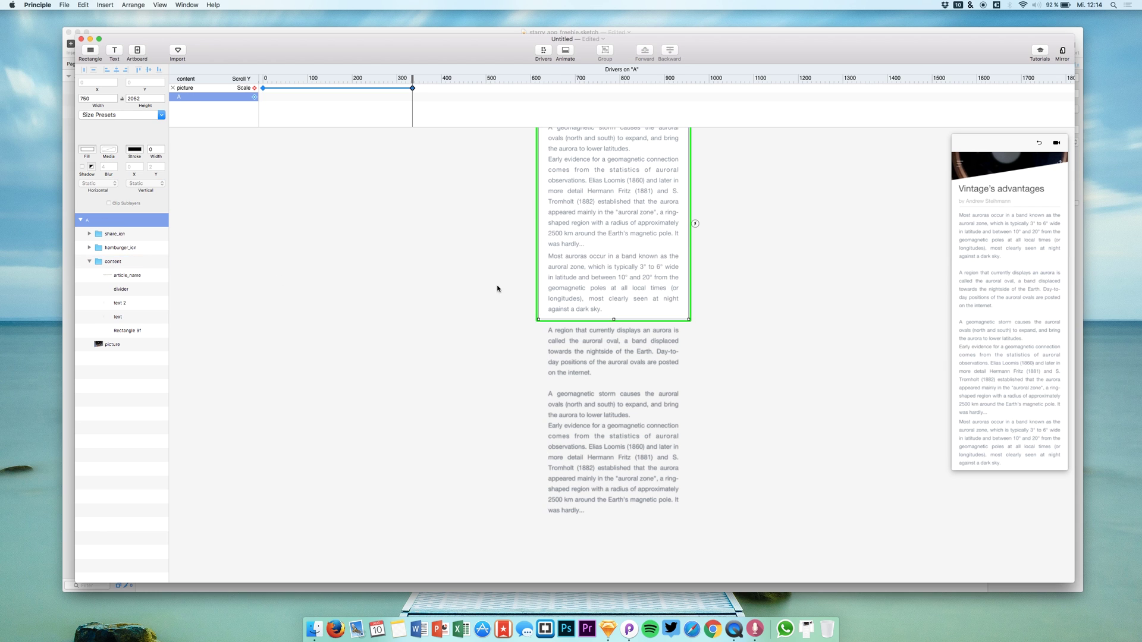
{"action": "left_click_drag", "start_coordinate": [614, 322], "coordinate": [613, 528]}
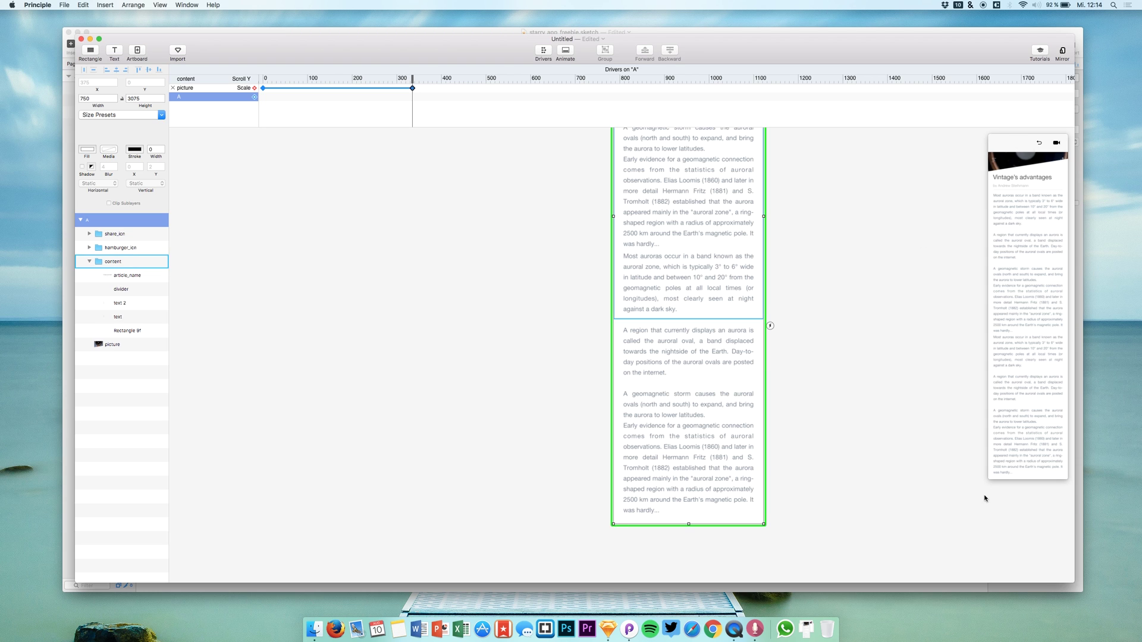
{"action": "left_click_drag", "start_coordinate": [989, 478], "coordinate": [926, 538]}
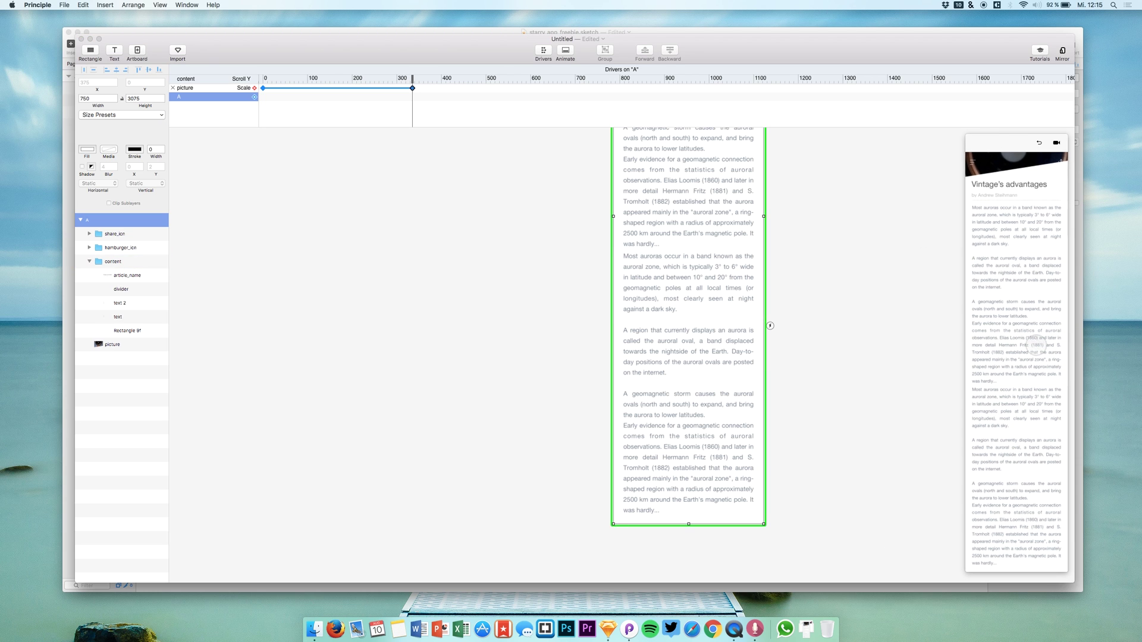
{"action": "scroll", "coordinate": [1000, 288], "scroll_direction": "up", "scroll_amount": 2}
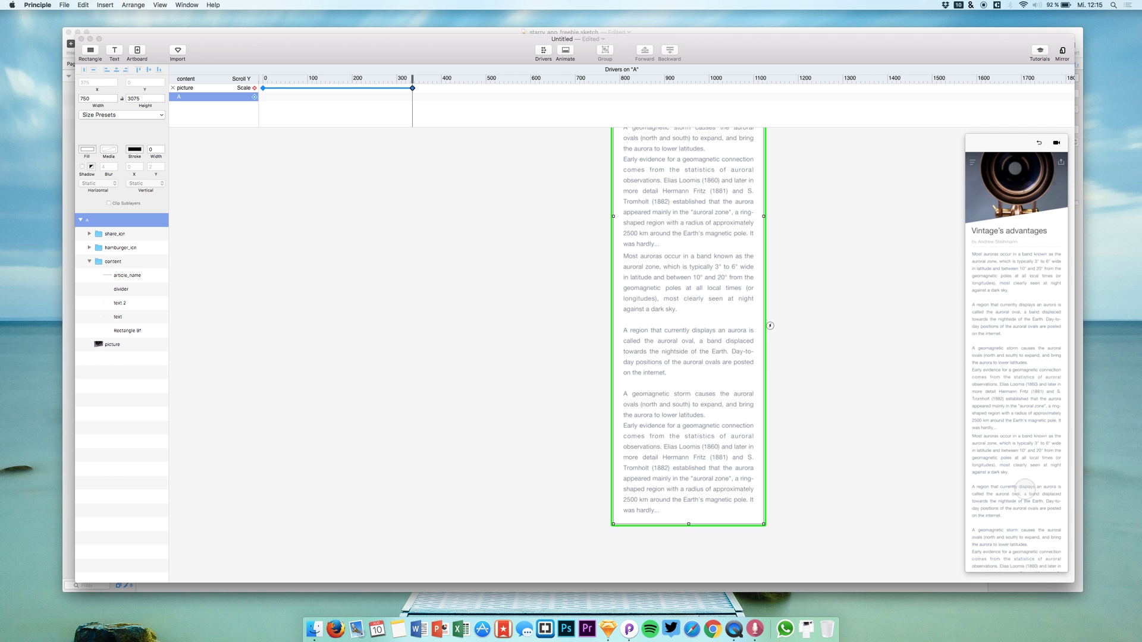
{"action": "left_click", "coordinate": [1017, 262]}
{"action": "scroll", "coordinate": [1023, 338], "scroll_direction": "down", "scroll_amount": 3}
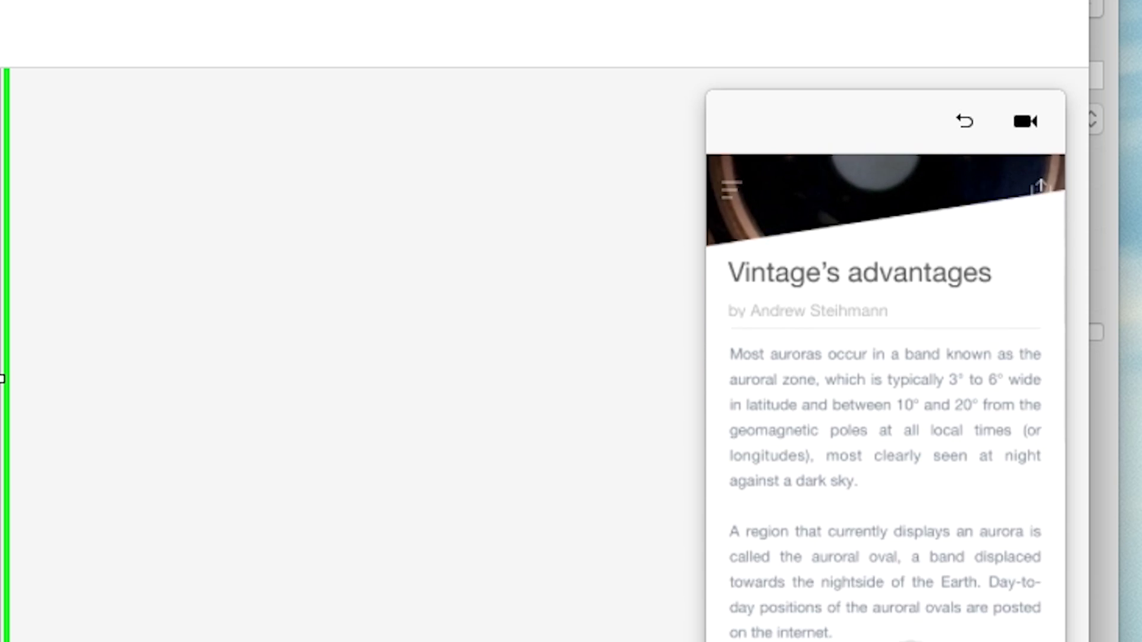
{"action": "scroll", "coordinate": [1023, 338], "scroll_direction": "up", "scroll_amount": 3}
{"action": "scroll", "coordinate": [886, 397], "scroll_direction": "down", "scroll_amount": 5}
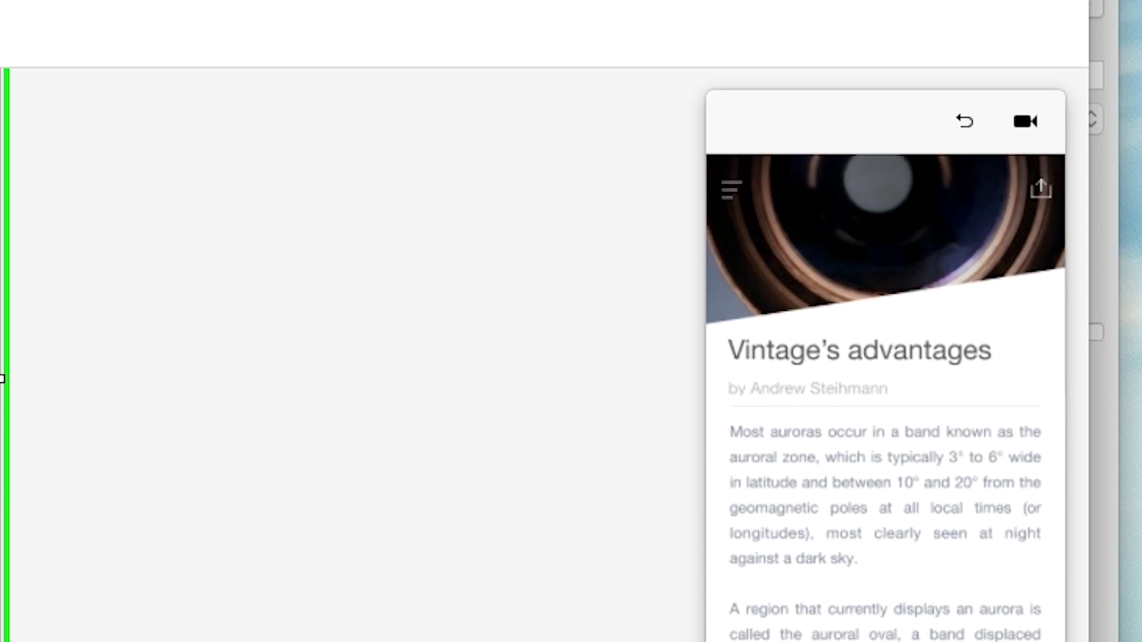
{"action": "scroll", "coordinate": [885, 398], "scroll_direction": "down", "scroll_amount": 1}
{"action": "scroll", "coordinate": [886, 398], "scroll_direction": "up", "scroll_amount": 3}
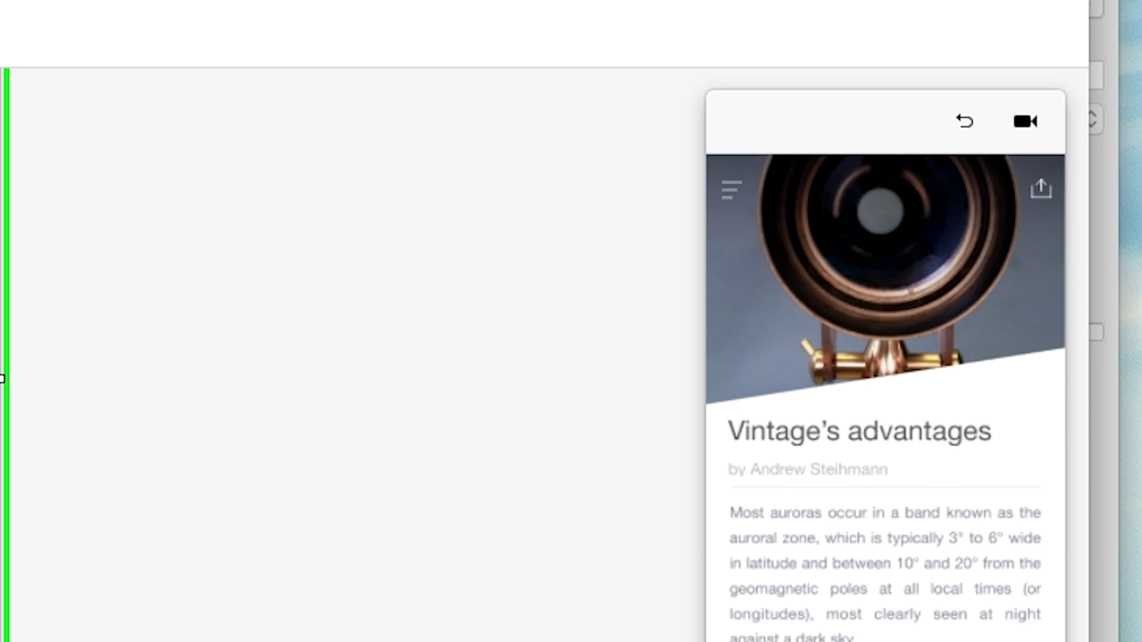
{"action": "scroll", "coordinate": [886, 398], "scroll_direction": "down", "scroll_amount": 1}
{"action": "scroll", "coordinate": [886, 398], "scroll_direction": "down", "scroll_amount": 1}
{"action": "scroll", "coordinate": [886, 398], "scroll_direction": "up", "scroll_amount": 3}
{"action": "scroll", "coordinate": [886, 398], "scroll_direction": "down", "scroll_amount": 3}
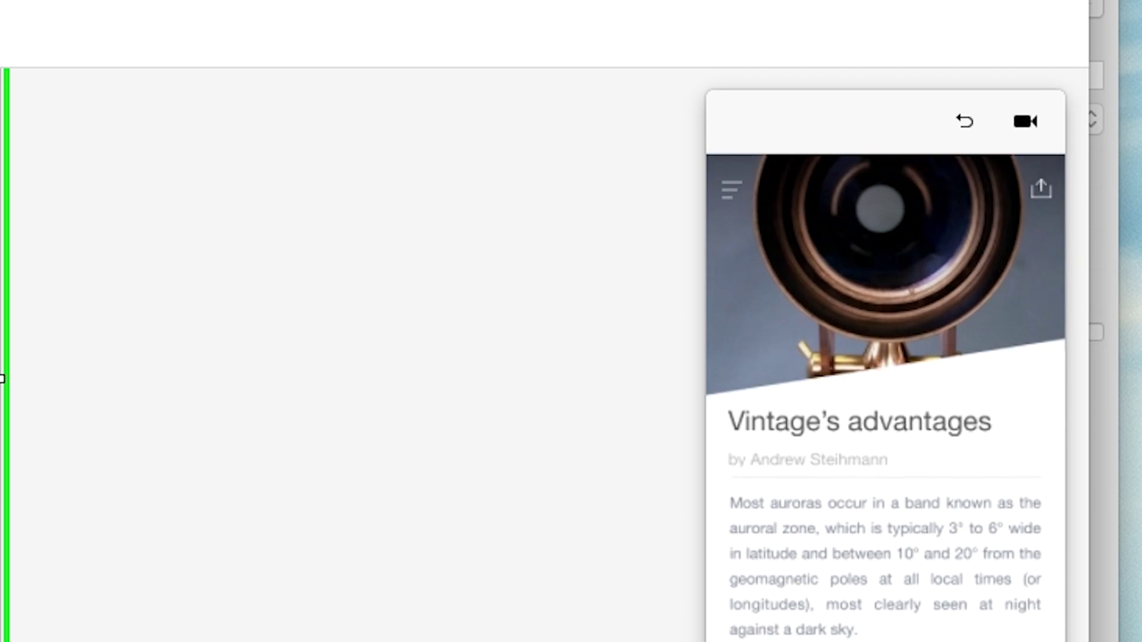
{"action": "scroll", "coordinate": [886, 398], "scroll_direction": "down", "scroll_amount": 1}
{"action": "scroll", "coordinate": [885, 398], "scroll_direction": "up", "scroll_amount": 4}
{"action": "scroll", "coordinate": [886, 397], "scroll_direction": "down", "scroll_amount": 5}
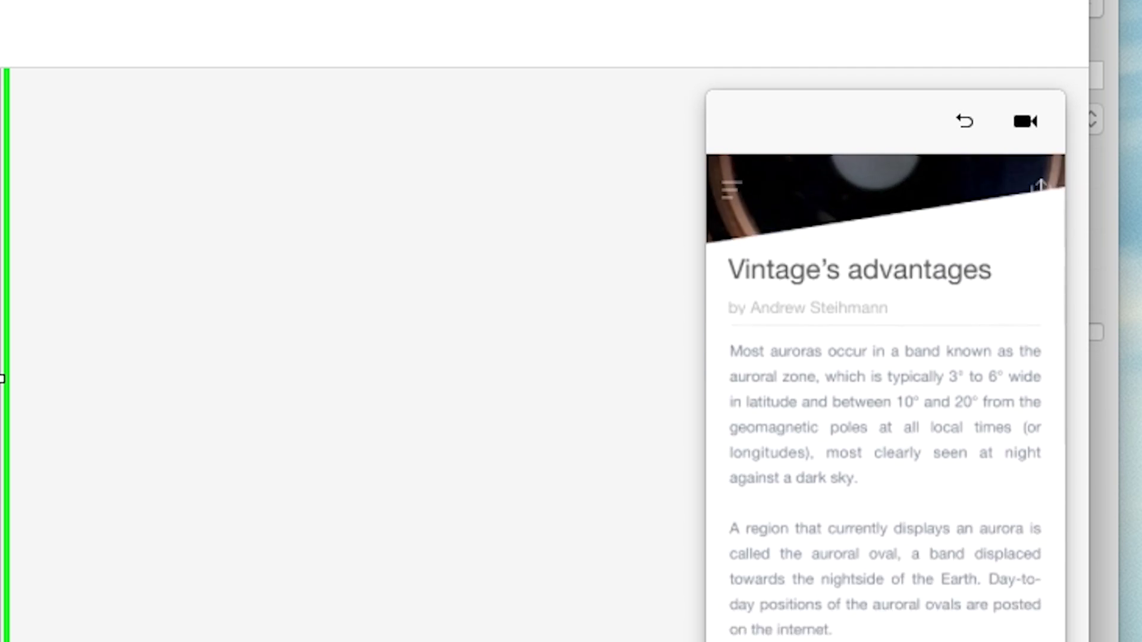
{"action": "scroll", "coordinate": [885, 398], "scroll_direction": "up", "scroll_amount": 5}
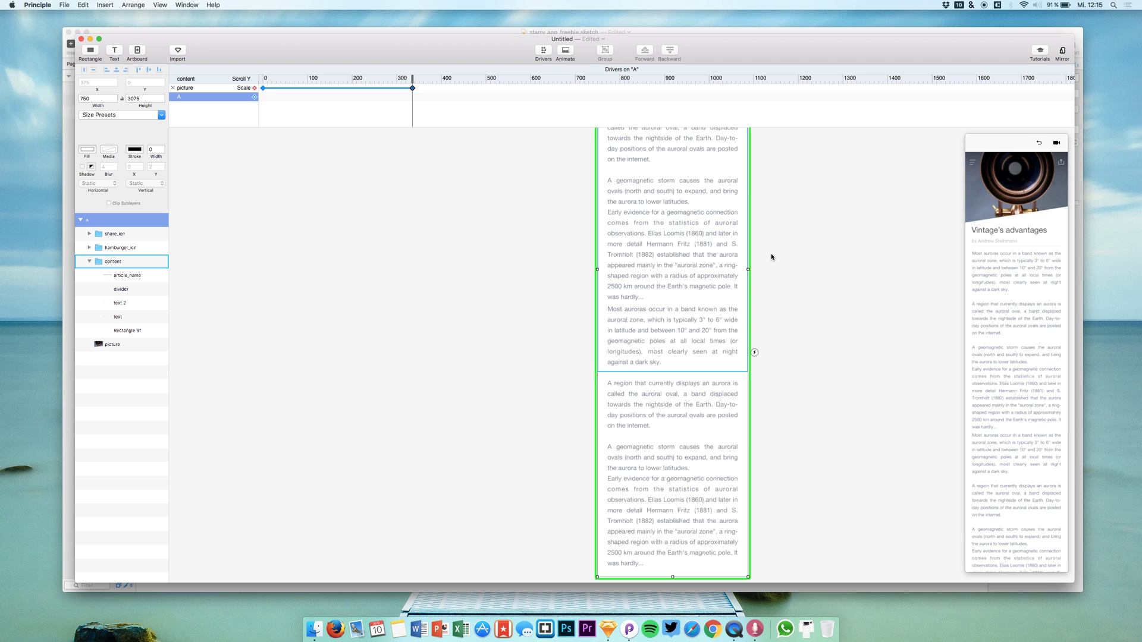
{"action": "scroll", "coordinate": [772, 257], "scroll_direction": "up", "scroll_amount": 10}
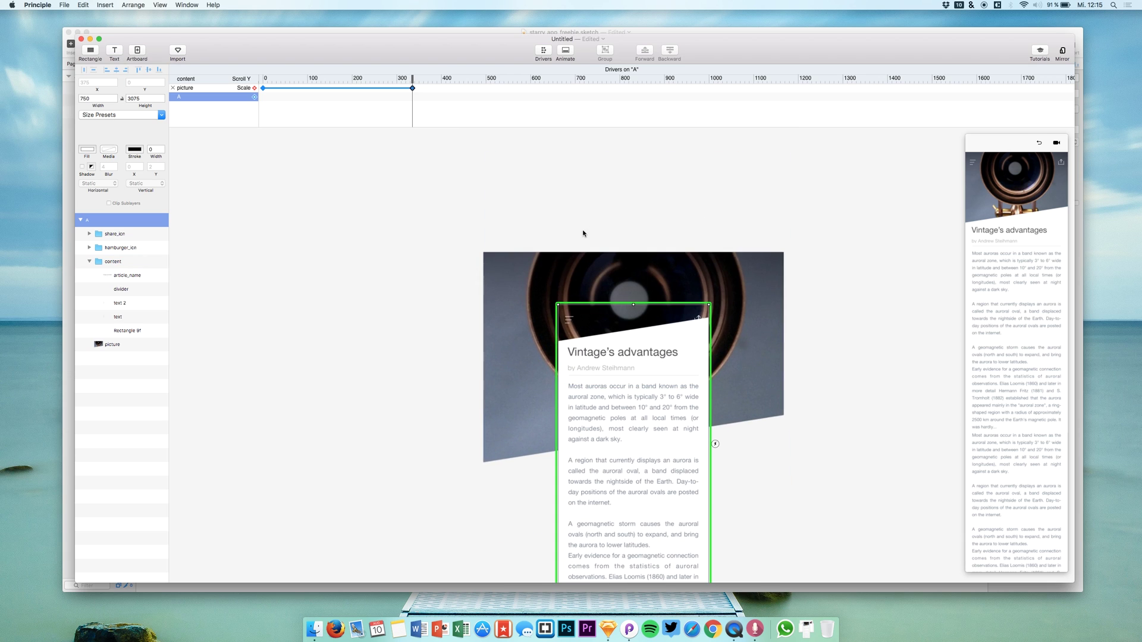
{"action": "left_click", "coordinate": [209, 247]}
With the scroll at 0, add an Angle driver for the header picture
{"action": "left_click", "coordinate": [112, 344]}
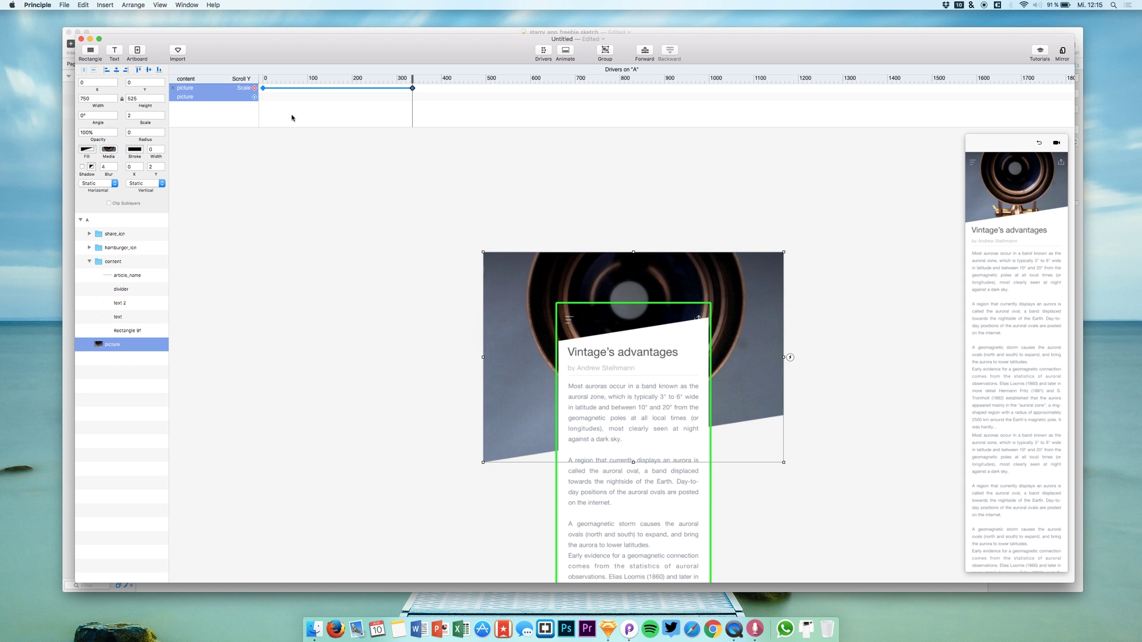
{"action": "left_click", "coordinate": [263, 89]}
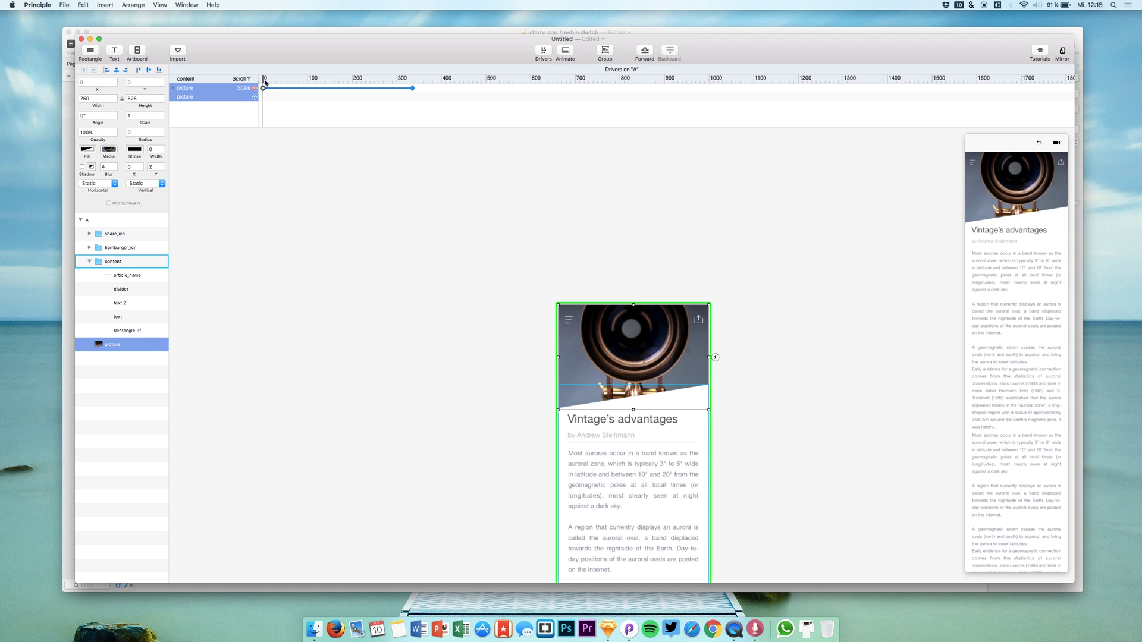
{"action": "left_click_drag", "start_coordinate": [263, 80], "coordinate": [266, 81]}
{"action": "left_click", "coordinate": [264, 81]}
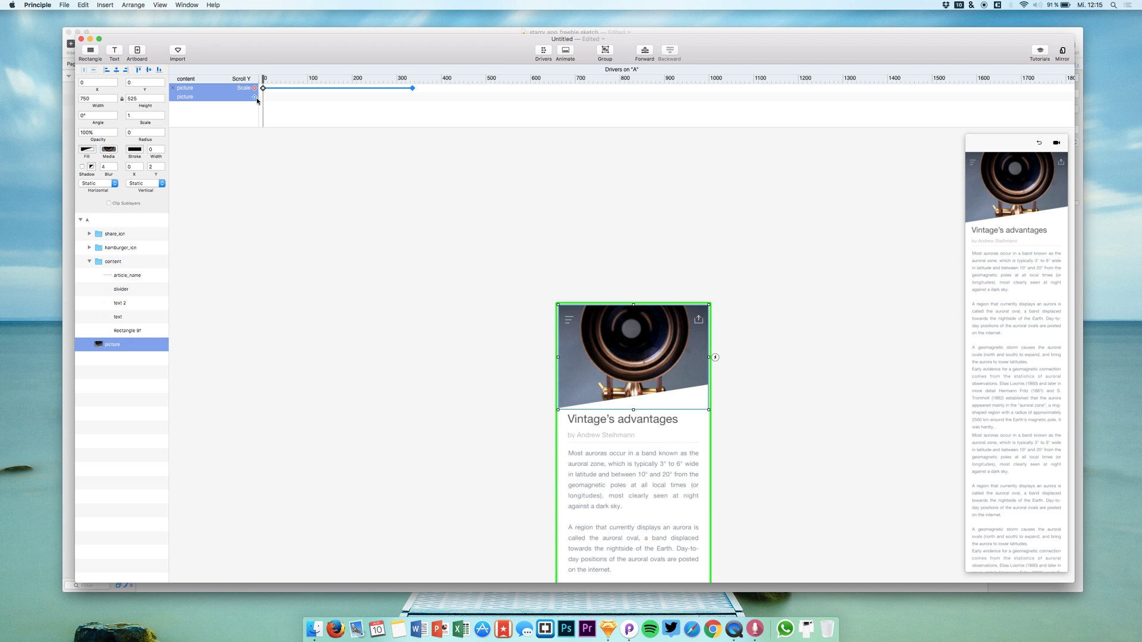
{"action": "left_click", "coordinate": [257, 98]}
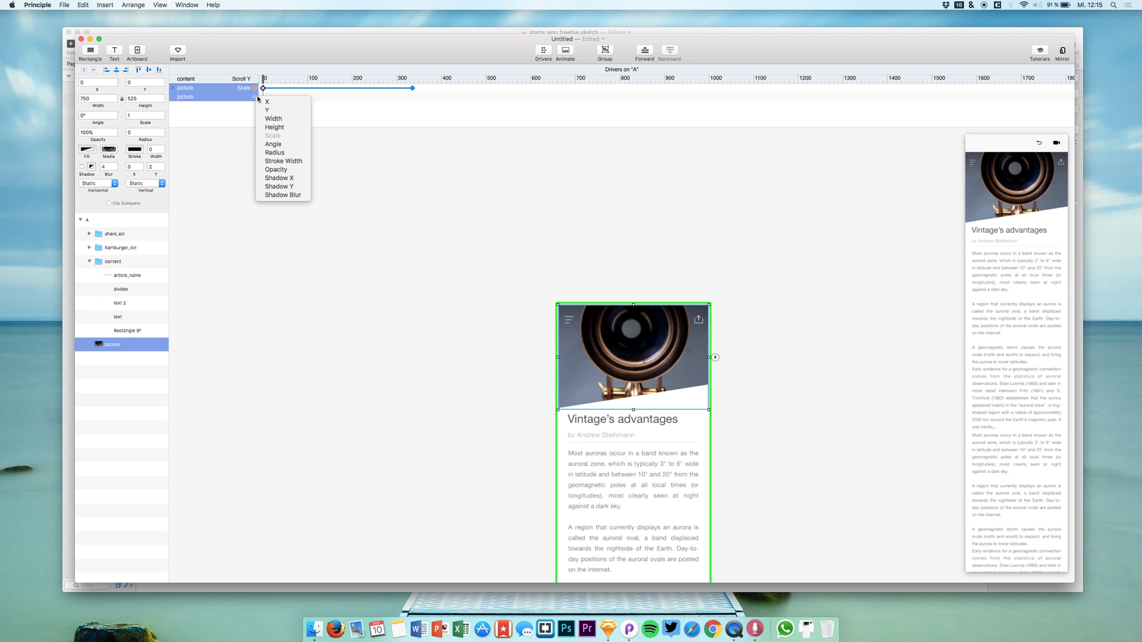
{"action": "left_click", "coordinate": [279, 147]}
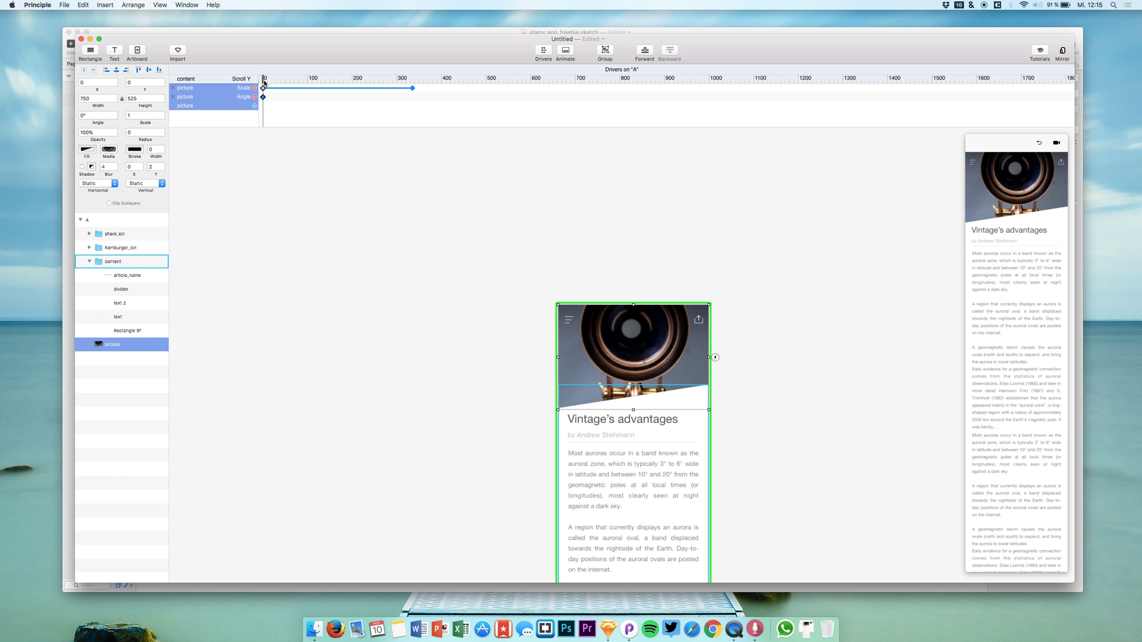
Add an Angle keyframe near Scroll Y 335, rotating the picture to 204°
{"action": "left_click_drag", "start_coordinate": [265, 82], "coordinate": [414, 91]}
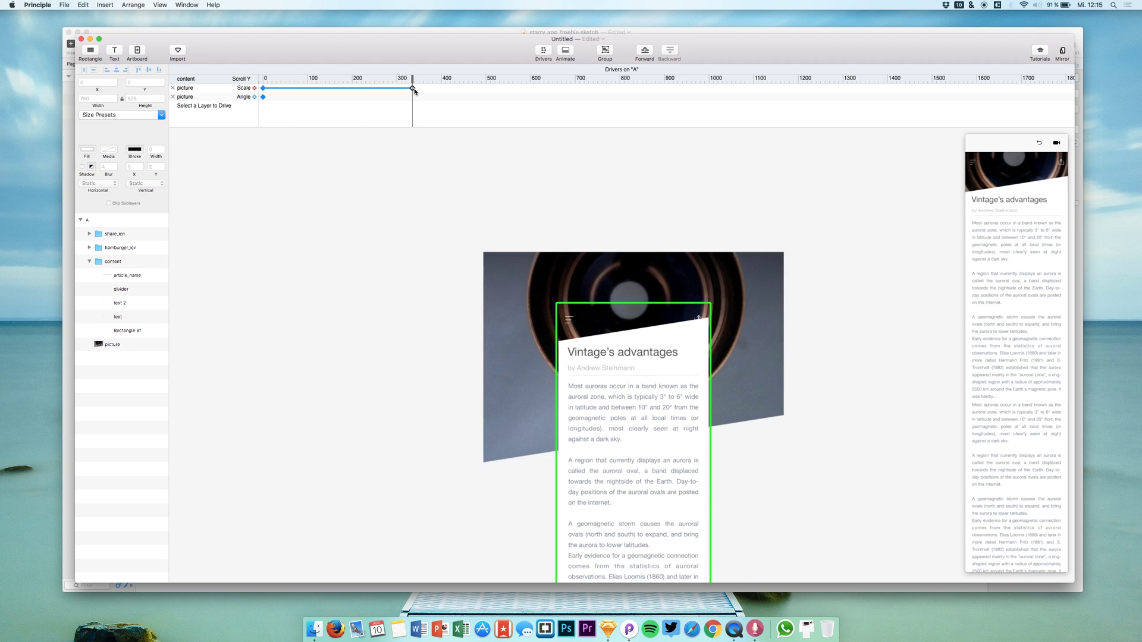
{"action": "left_click", "coordinate": [413, 89]}
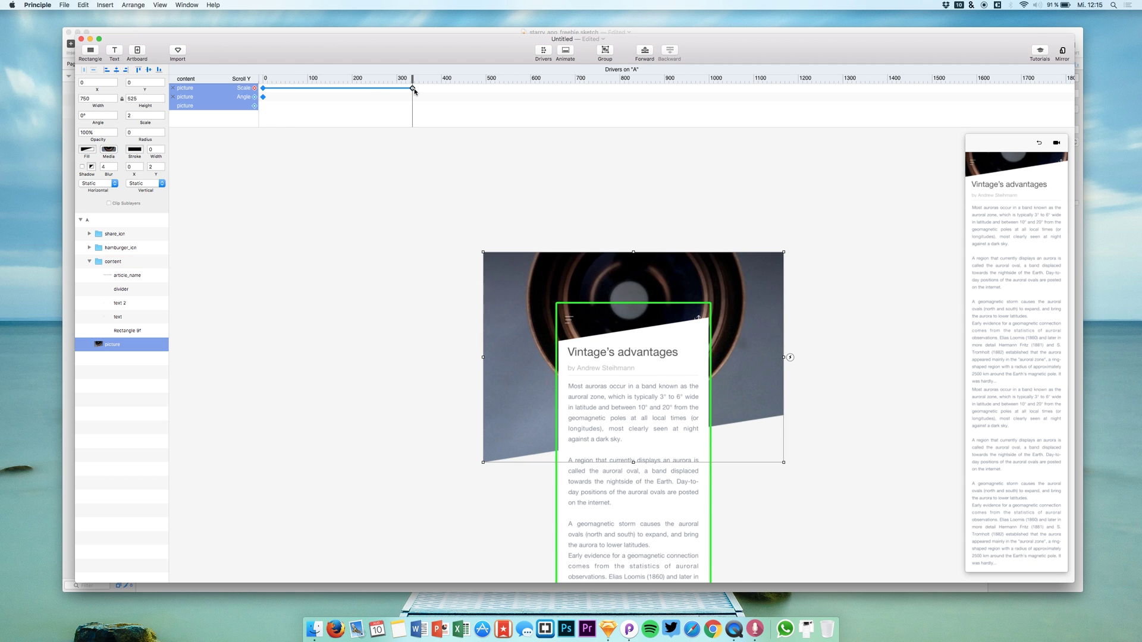
{"action": "left_click", "coordinate": [254, 97]}
{"action": "left_click_drag", "start_coordinate": [88, 123], "coordinate": [197, 156]}
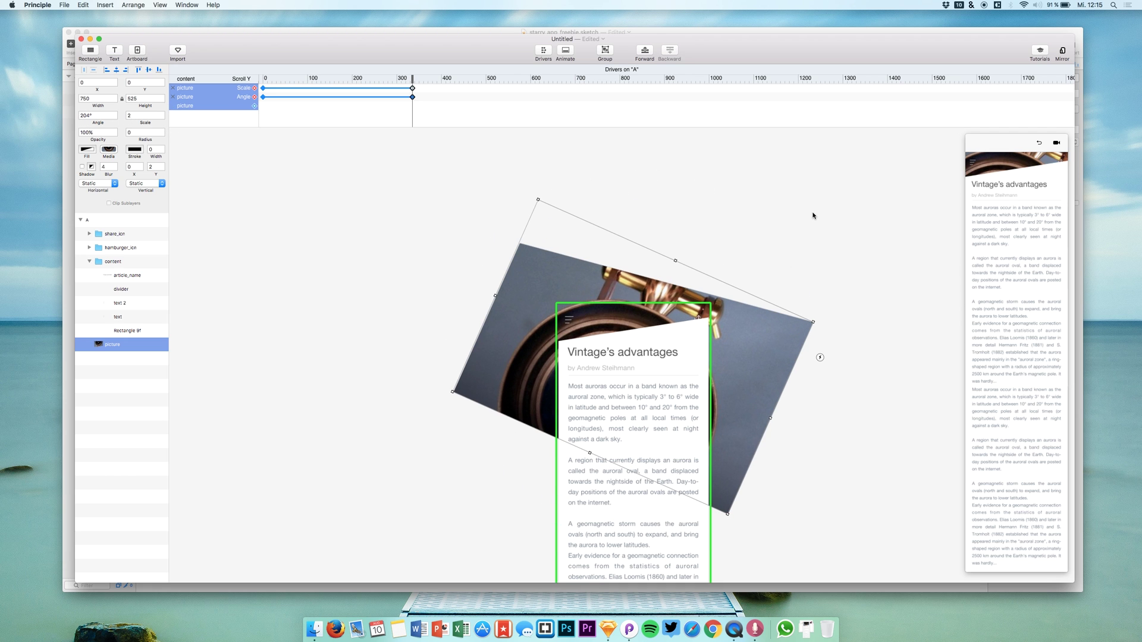
{"action": "left_click", "coordinate": [1038, 144]}
Test the spinning header in the preview, then delete the end Angle keyframe to reset rotation to 0°
{"action": "scroll", "coordinate": [1026, 339], "scroll_direction": "up", "scroll_amount": 5}
{"action": "scroll", "coordinate": [1026, 339], "scroll_direction": "down", "scroll_amount": 1}
{"action": "left_click_drag", "start_coordinate": [1026, 338], "coordinate": [1043, 364]}
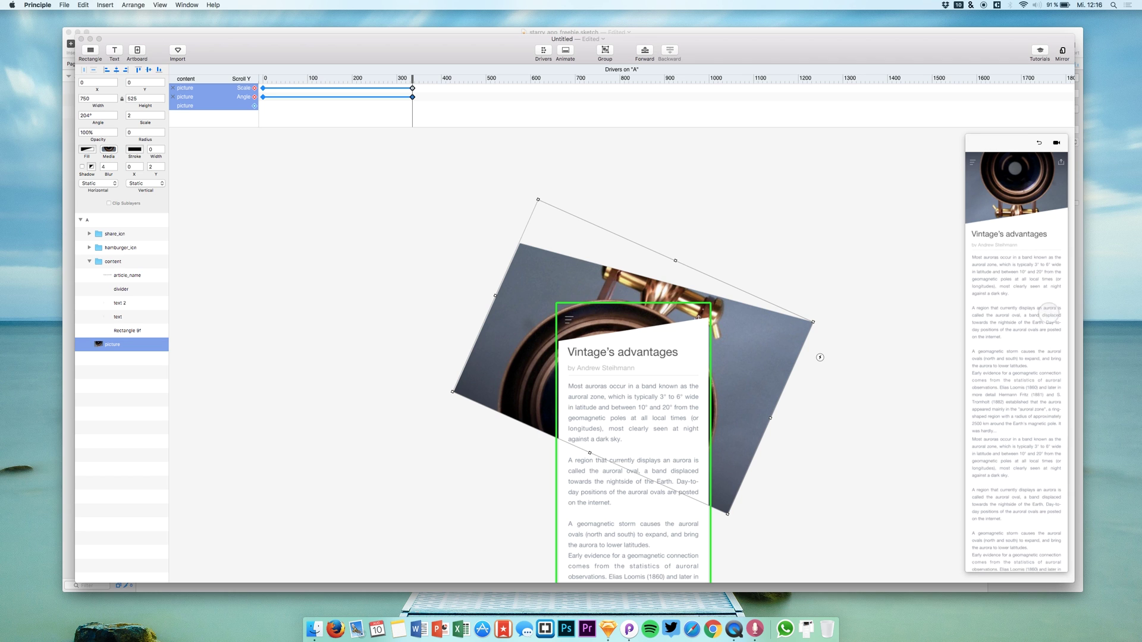
{"action": "left_click", "coordinate": [920, 258]}
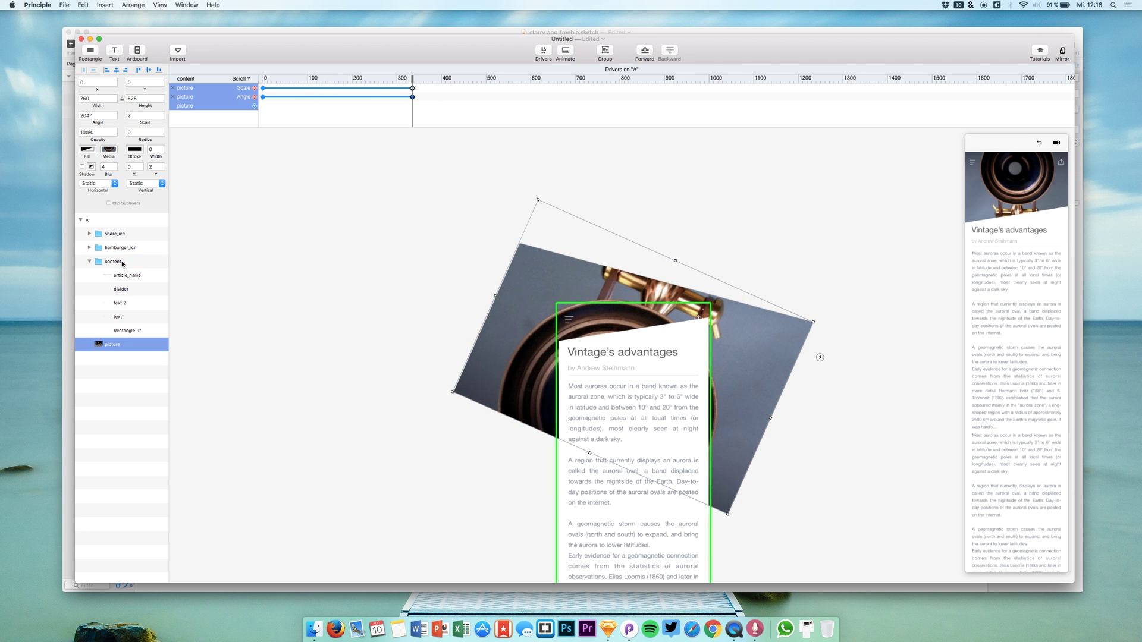
{"action": "left_click", "coordinate": [1037, 143]}
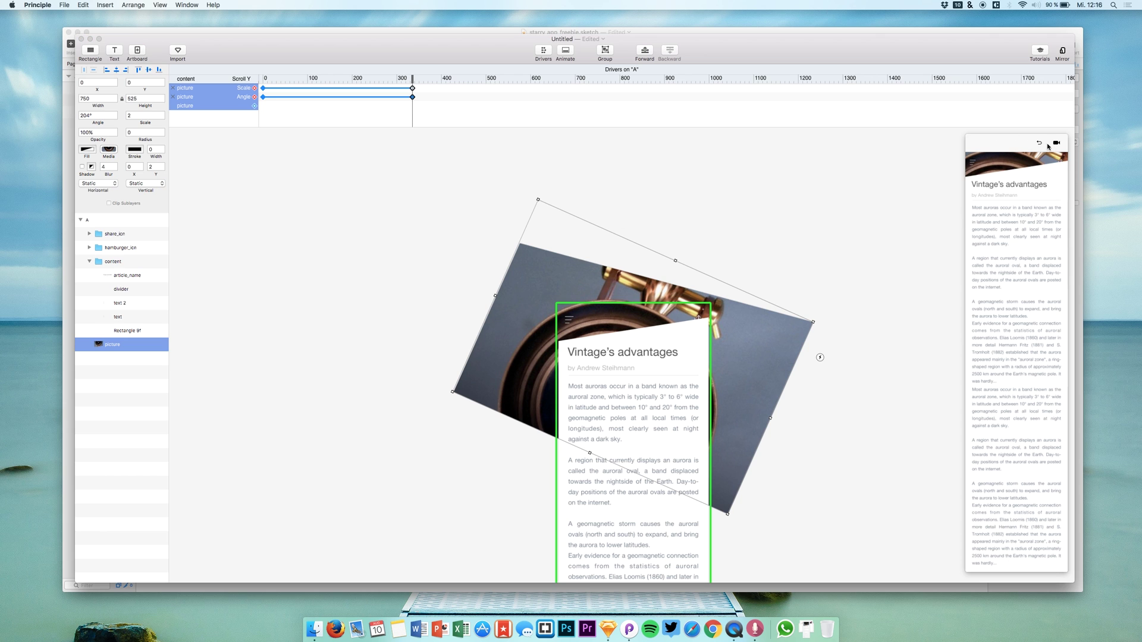
{"action": "left_click_drag", "start_coordinate": [1017, 194], "coordinate": [1028, 266]}
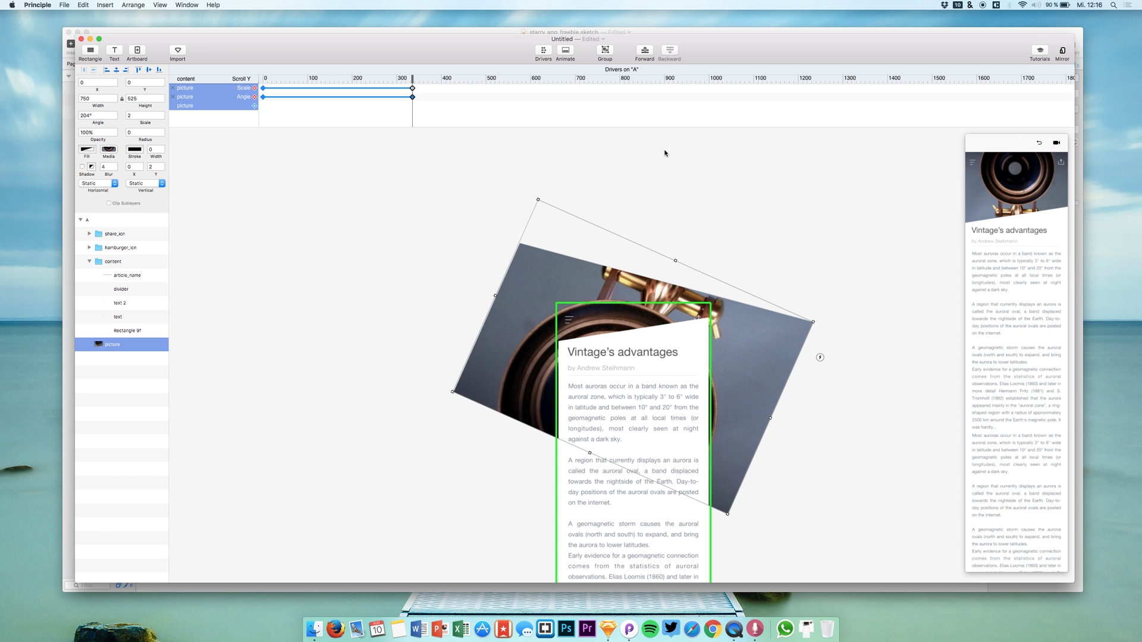
{"action": "left_click", "coordinate": [254, 97]}
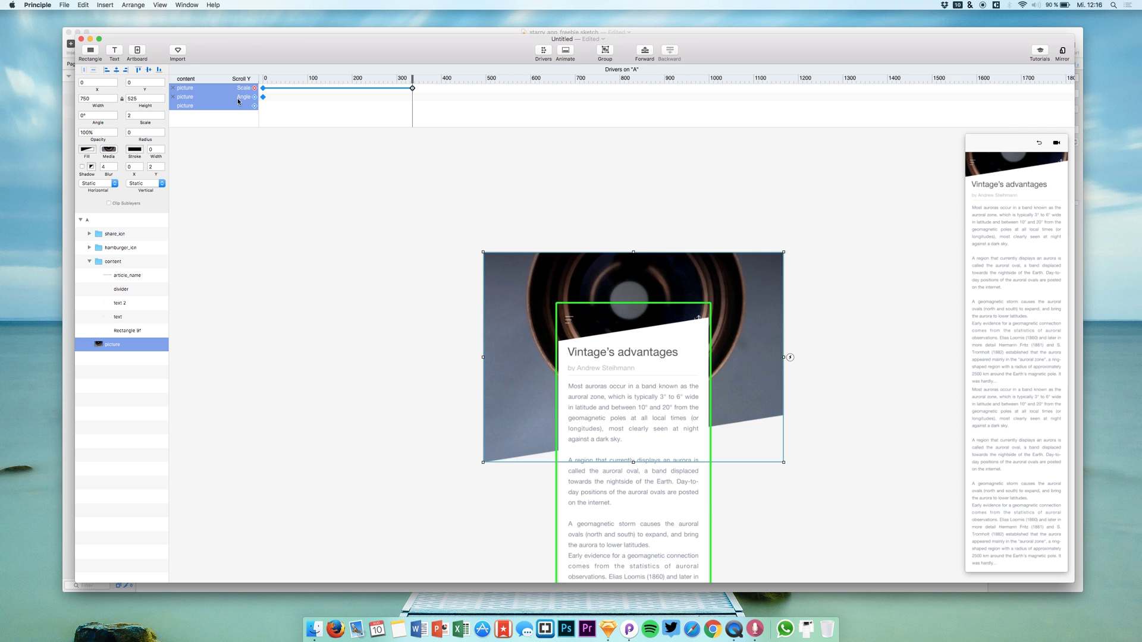
Replace the picture's Angle driver with an Opacity driver starting at scroll 0
{"action": "left_click", "coordinate": [172, 97]}
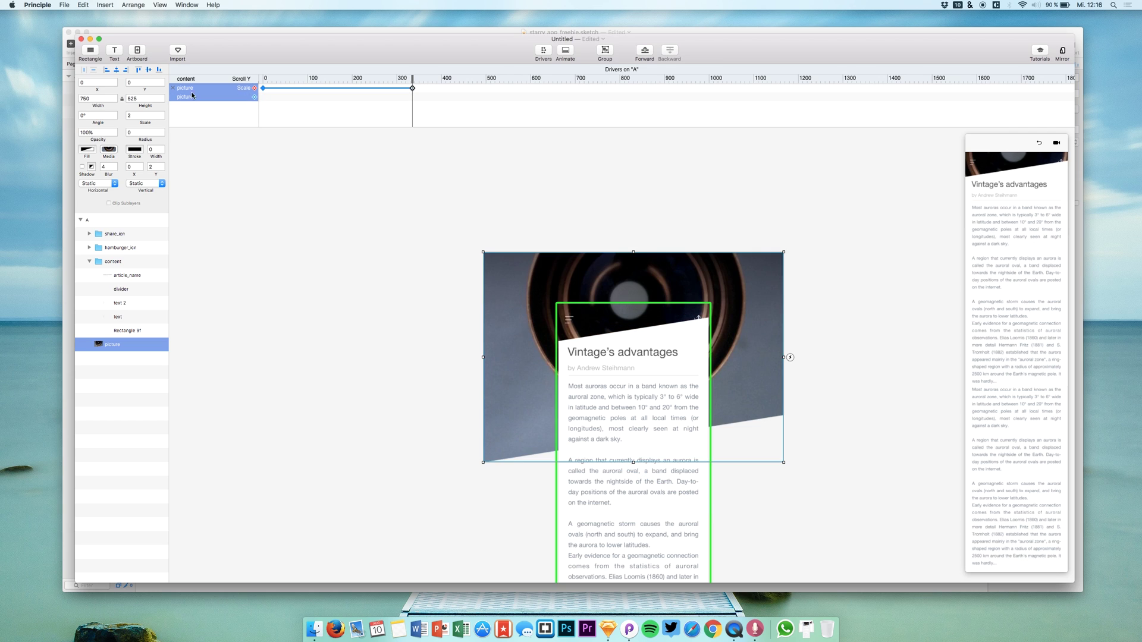
{"action": "left_click", "coordinate": [255, 98]}
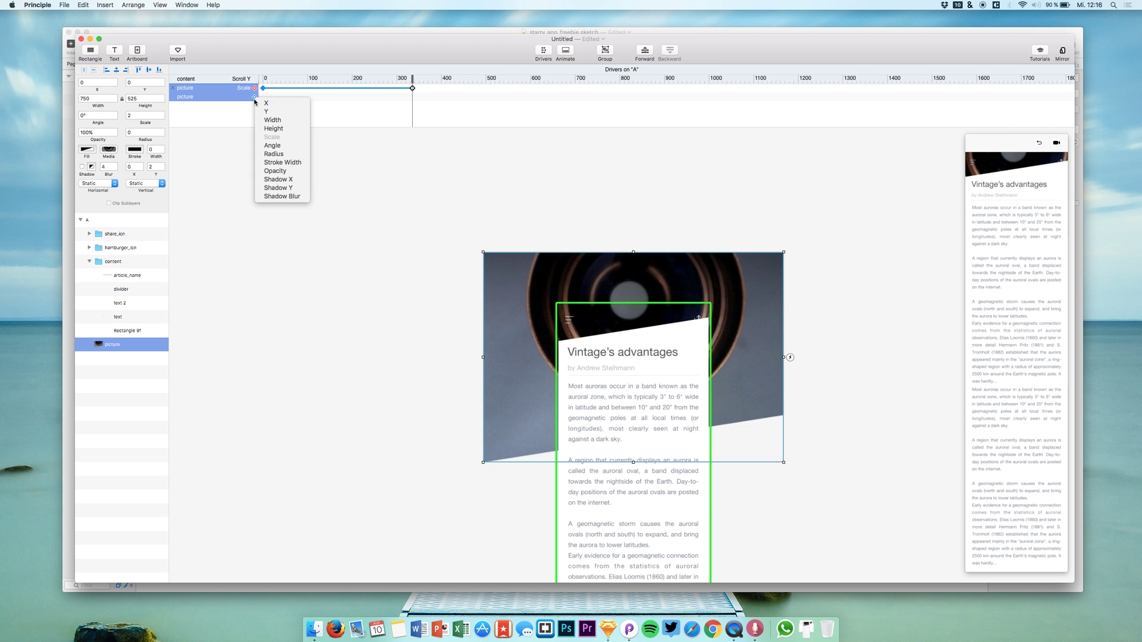
{"action": "left_click", "coordinate": [275, 170]}
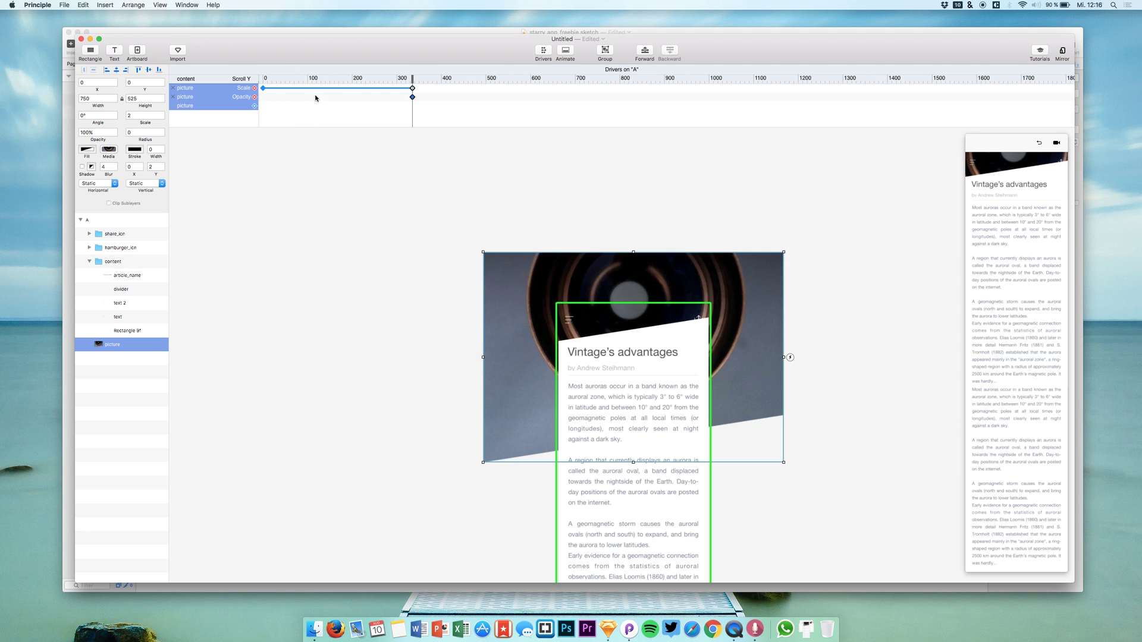
{"action": "left_click", "coordinate": [174, 98]}
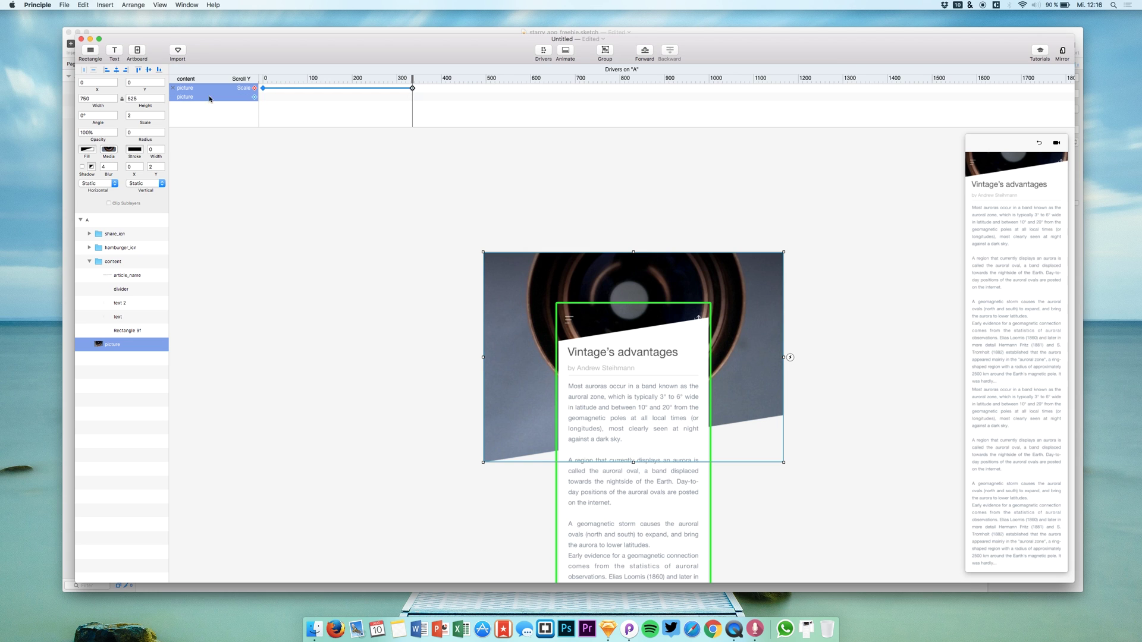
{"action": "left_click", "coordinate": [264, 88]}
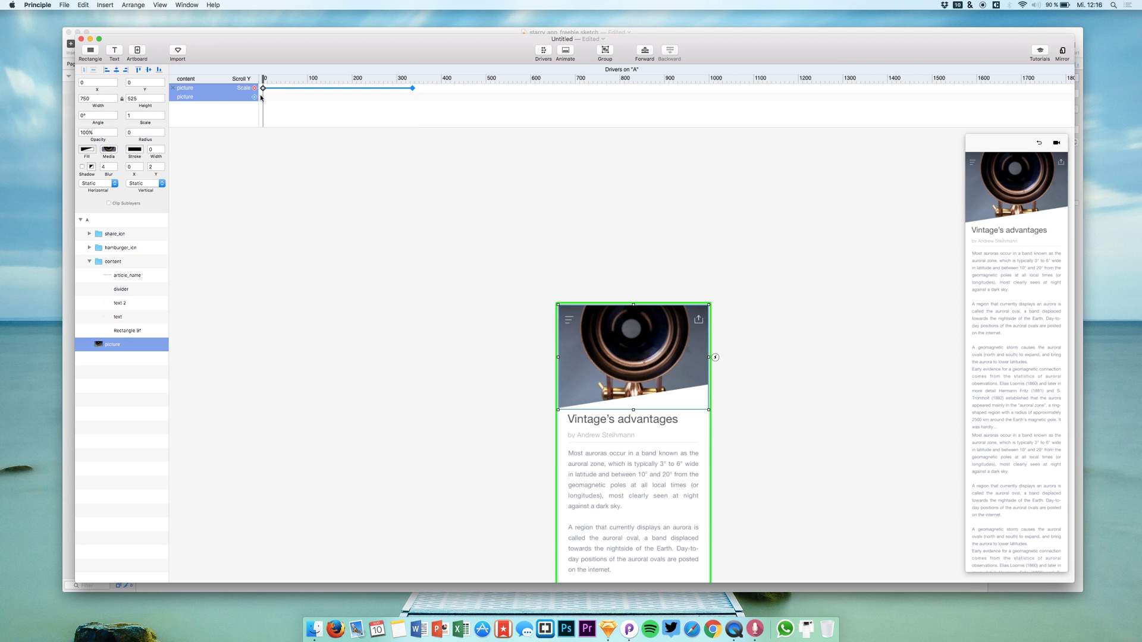
{"action": "left_click", "coordinate": [254, 98]}
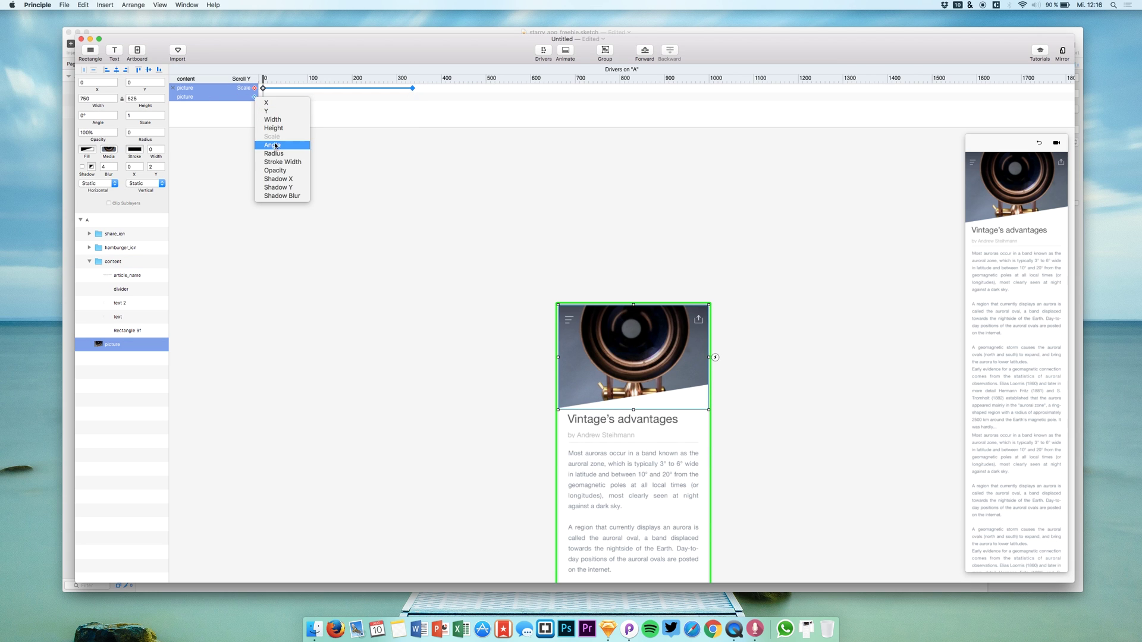
{"action": "left_click", "coordinate": [276, 171]}
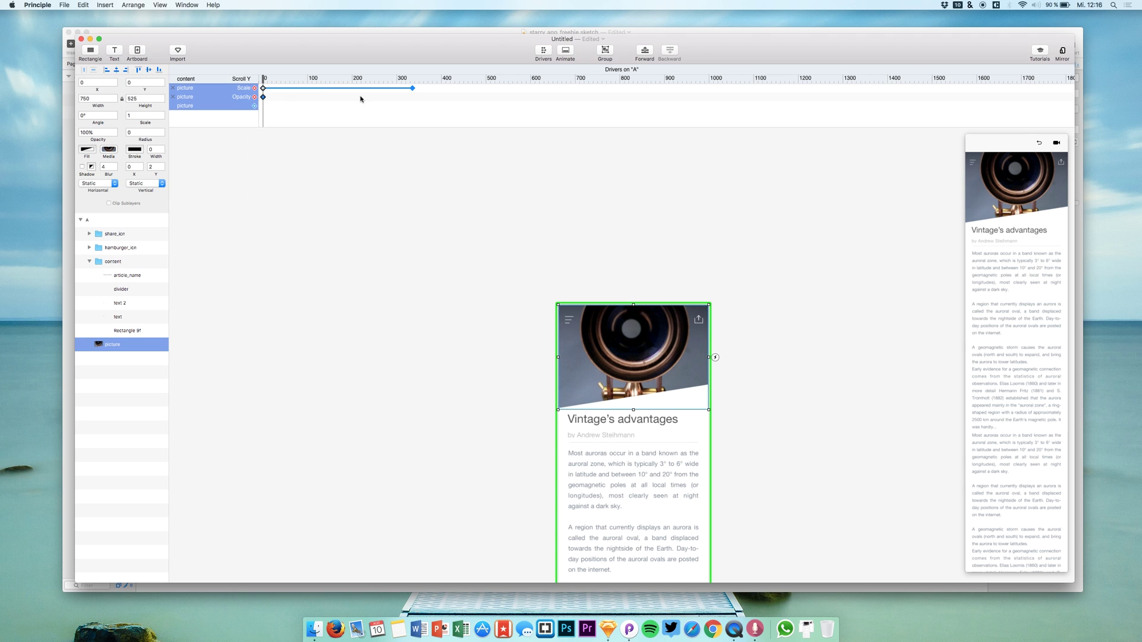
Add an end-of-scroll Opacity keyframe at 43% and test the fade in the preview
{"action": "left_click", "coordinate": [413, 88]}
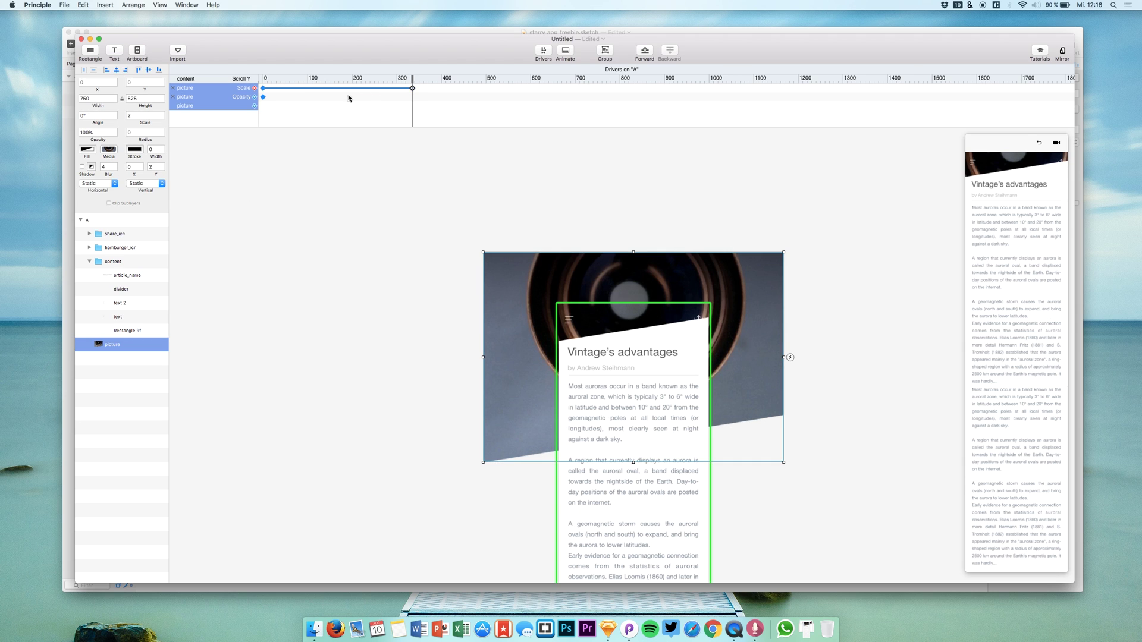
{"action": "left_click", "coordinate": [254, 98]}
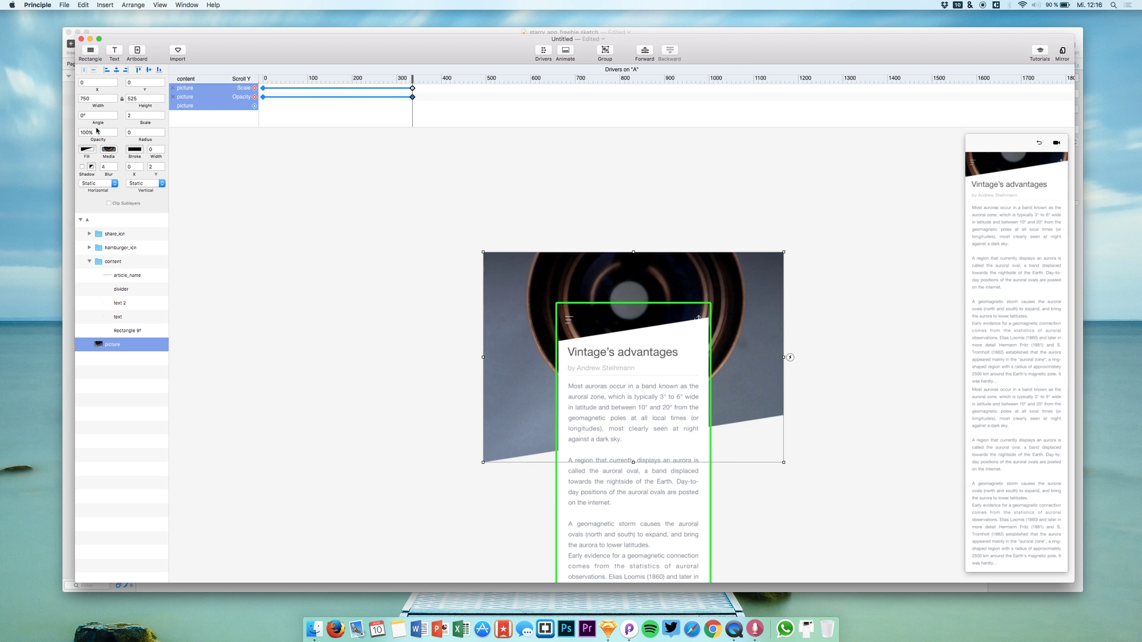
{"action": "left_click_drag", "start_coordinate": [96, 138], "coordinate": [72, 141]}
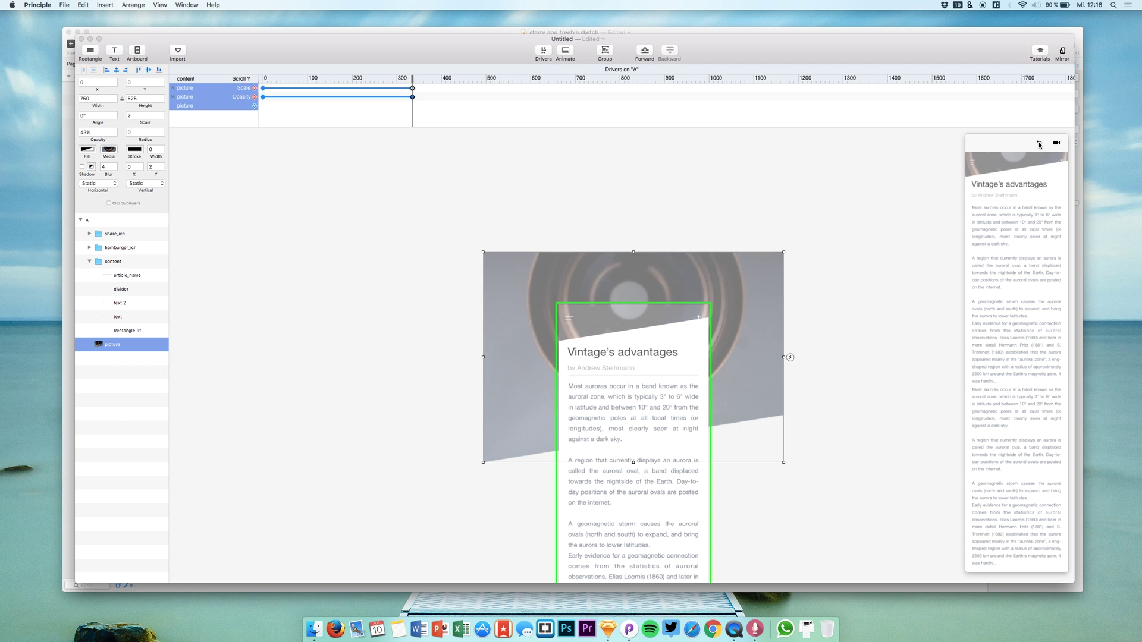
{"action": "left_click_drag", "start_coordinate": [1031, 199], "coordinate": [1047, 277]}
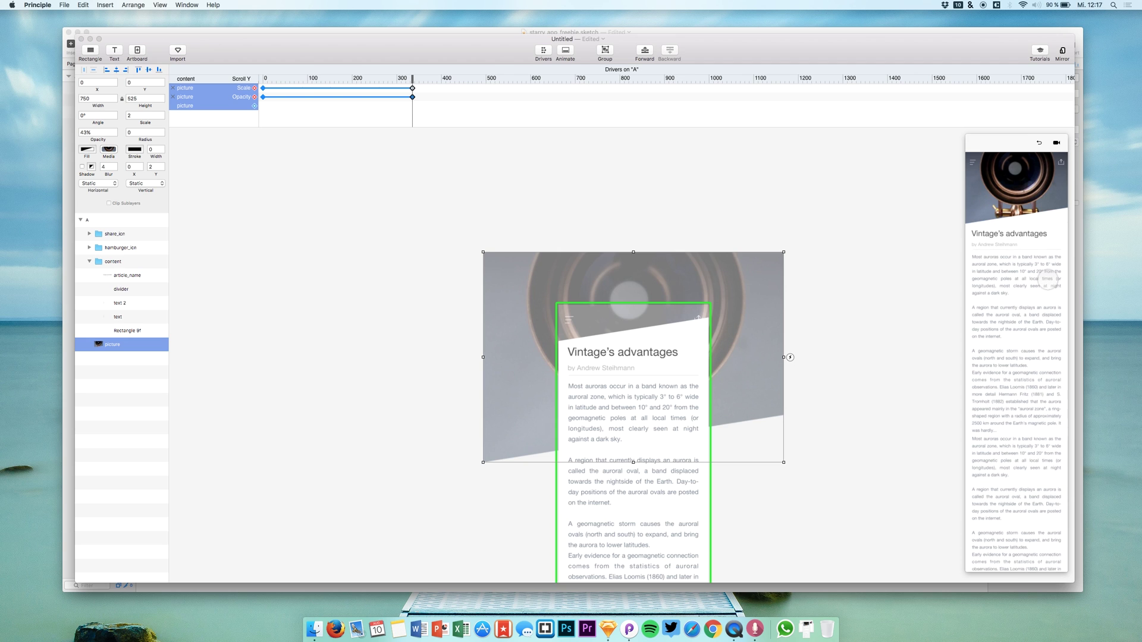
Reset the scroll to start, collapse content, and expand the hamburger_icn and share_icn groups
{"action": "left_click", "coordinate": [556, 227]}
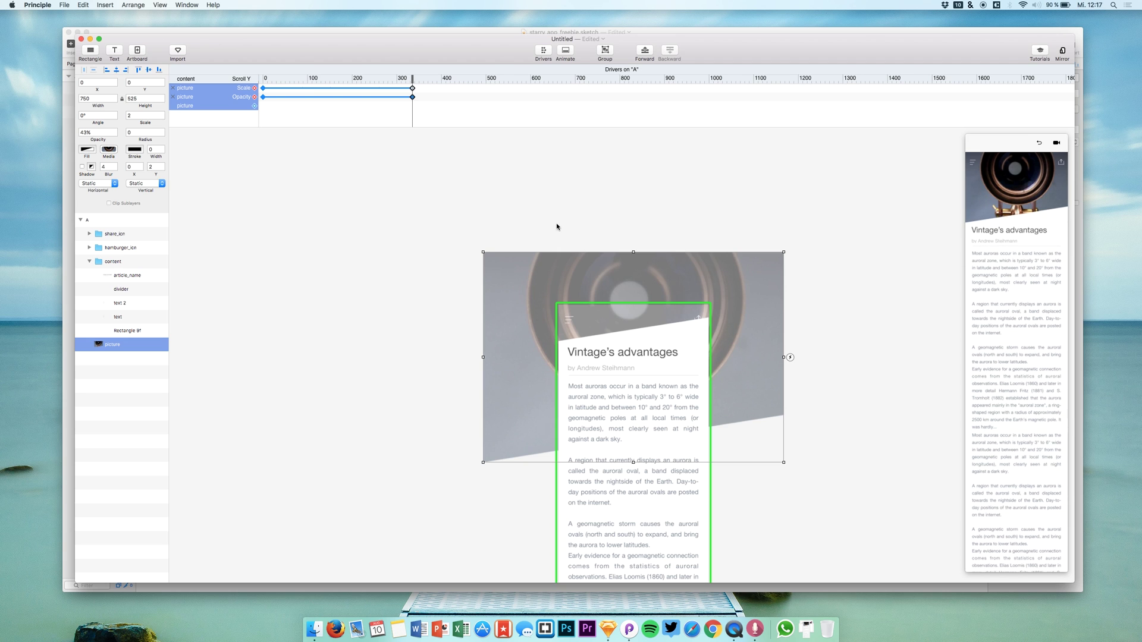
{"action": "left_click", "coordinate": [255, 107]}
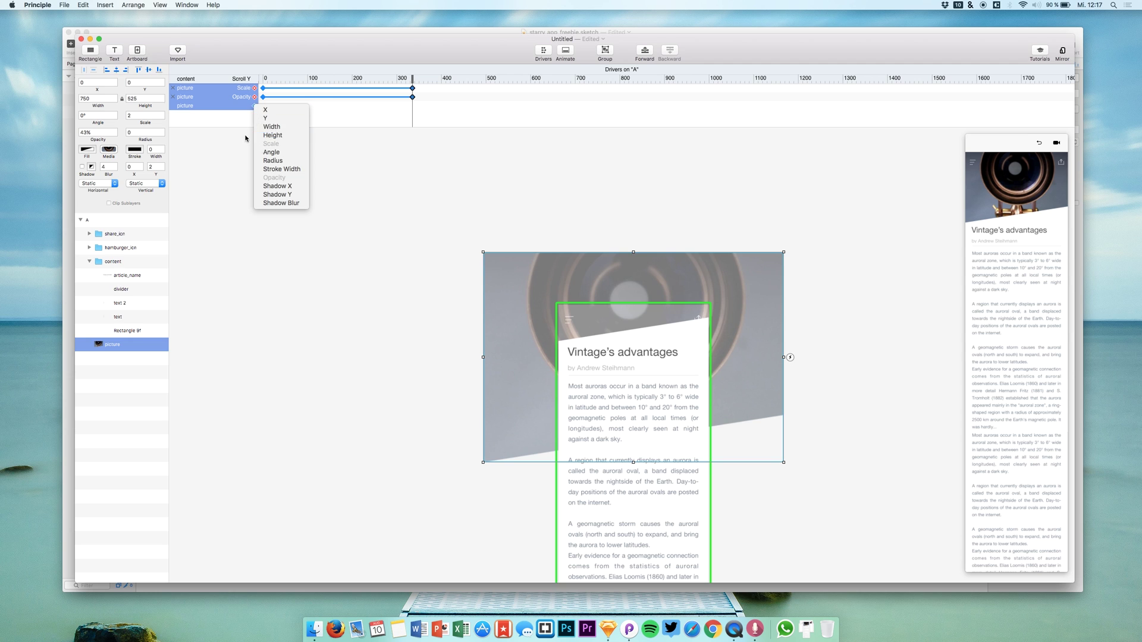
{"action": "left_click", "coordinate": [251, 143]}
{"action": "left_click", "coordinate": [265, 97]}
{"action": "left_click", "coordinate": [255, 106]}
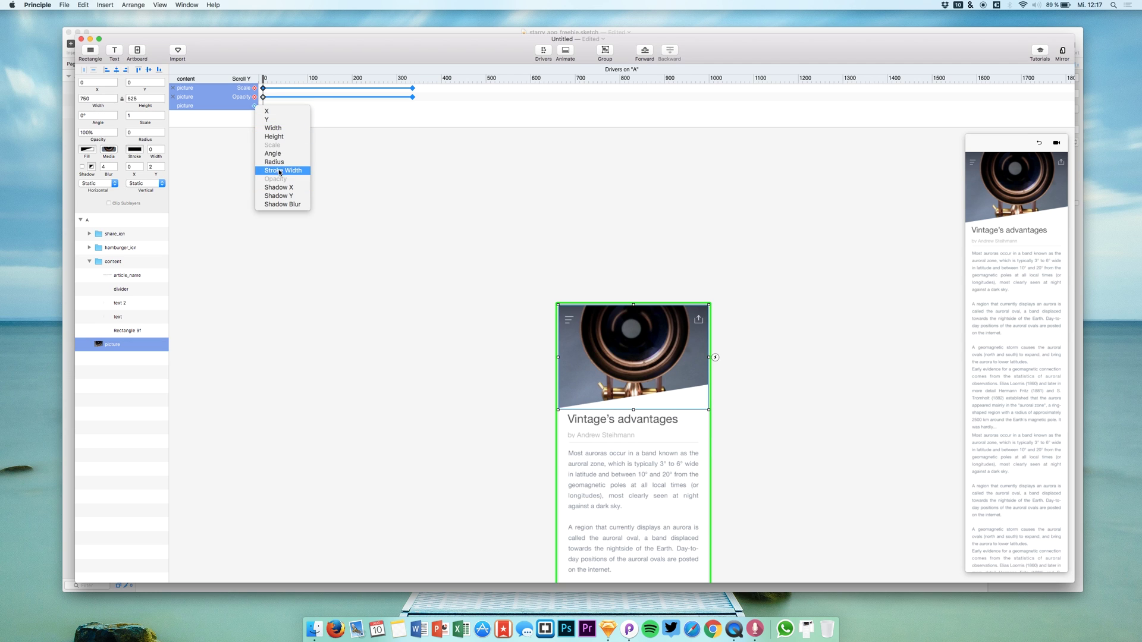
{"action": "left_click", "coordinate": [481, 334]}
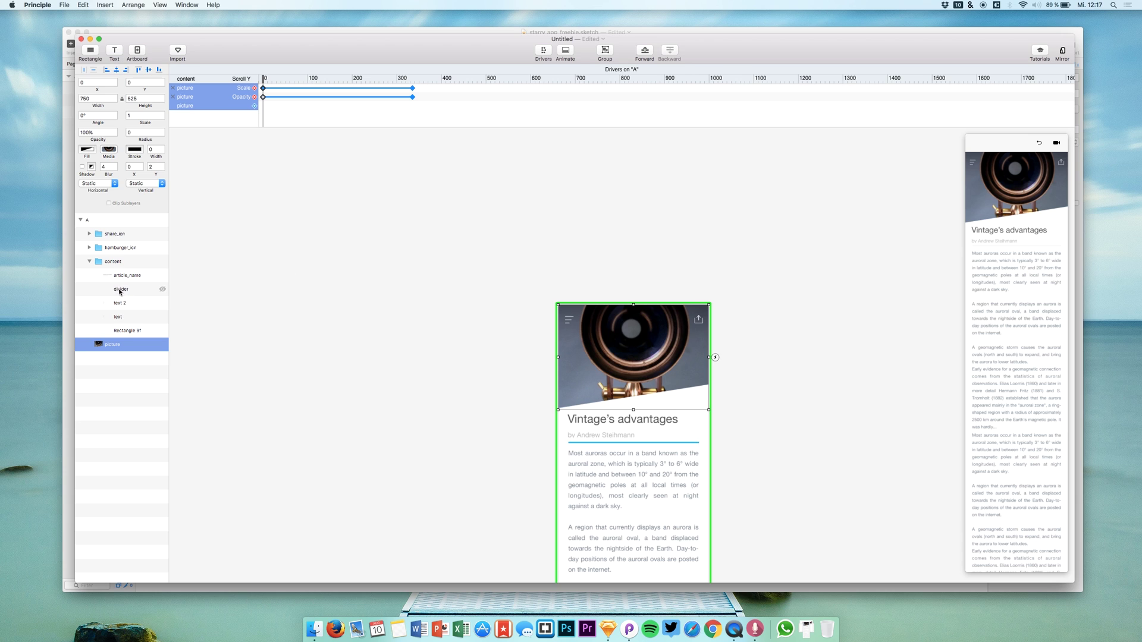
{"action": "left_click", "coordinate": [89, 262]}
{"action": "left_click", "coordinate": [89, 247]}
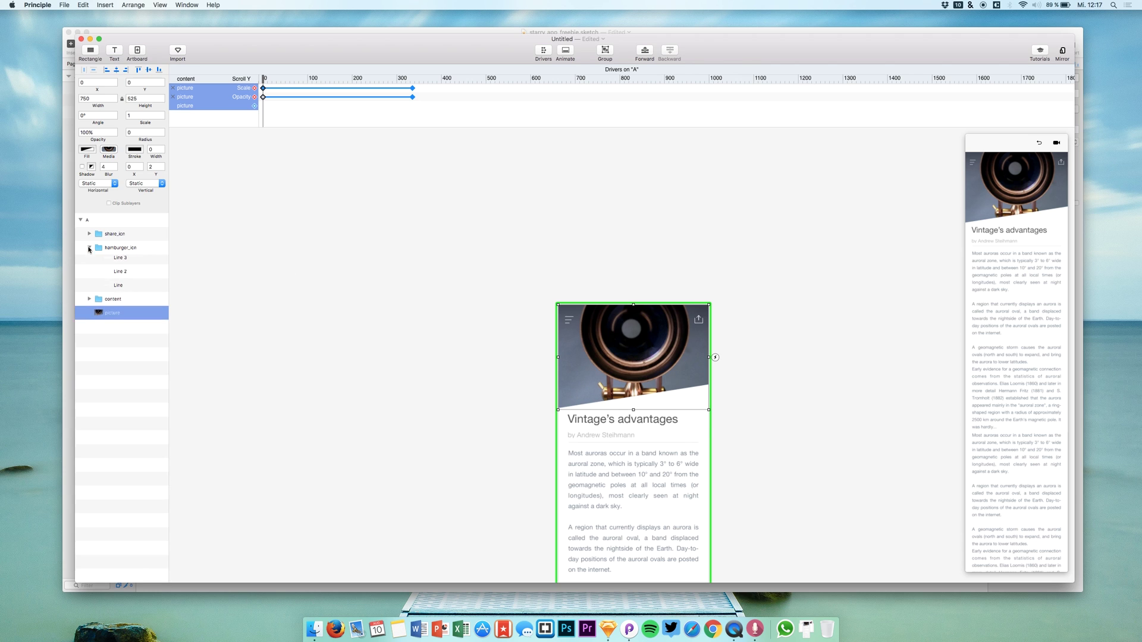
{"action": "left_click", "coordinate": [90, 234]}
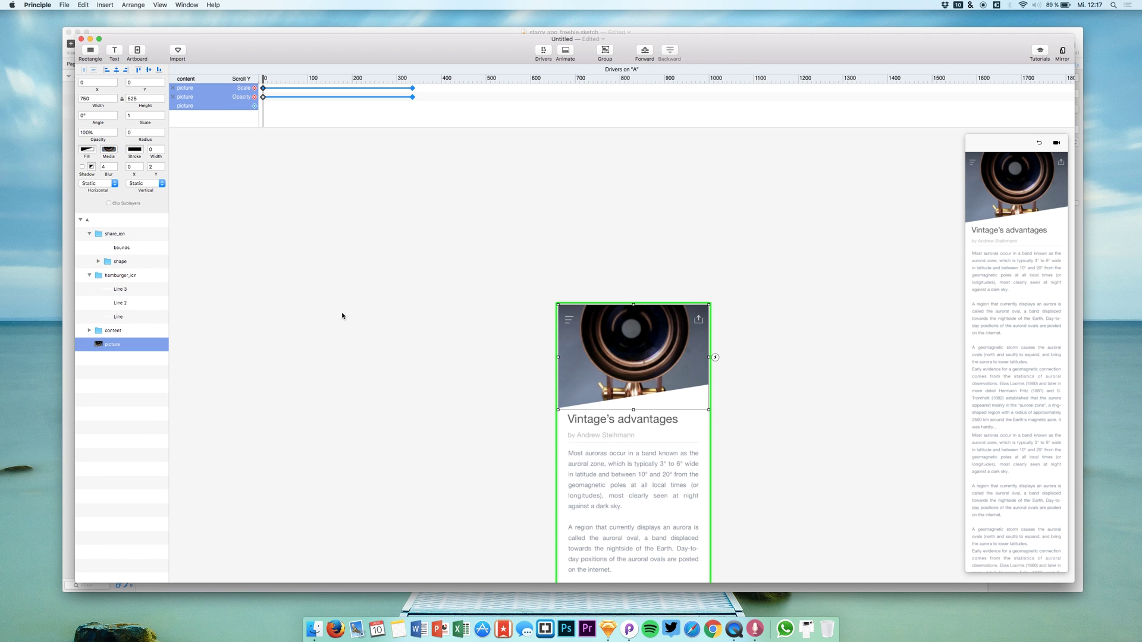
Select the share icon and add an Opacity driver for it
{"action": "left_click", "coordinate": [700, 322]}
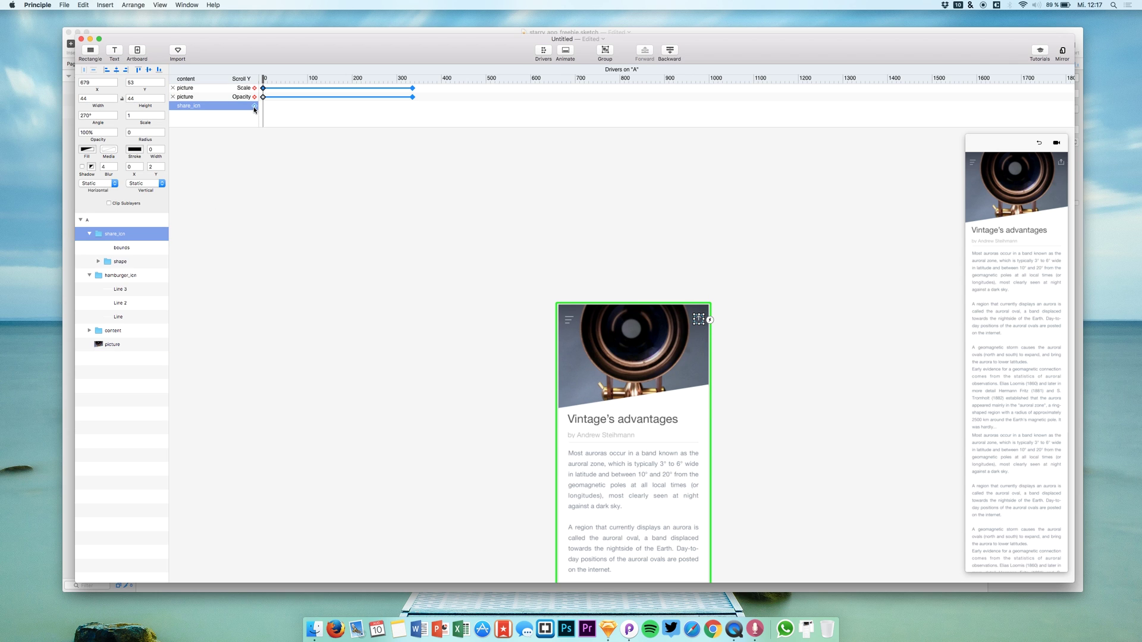
{"action": "left_click", "coordinate": [88, 233]}
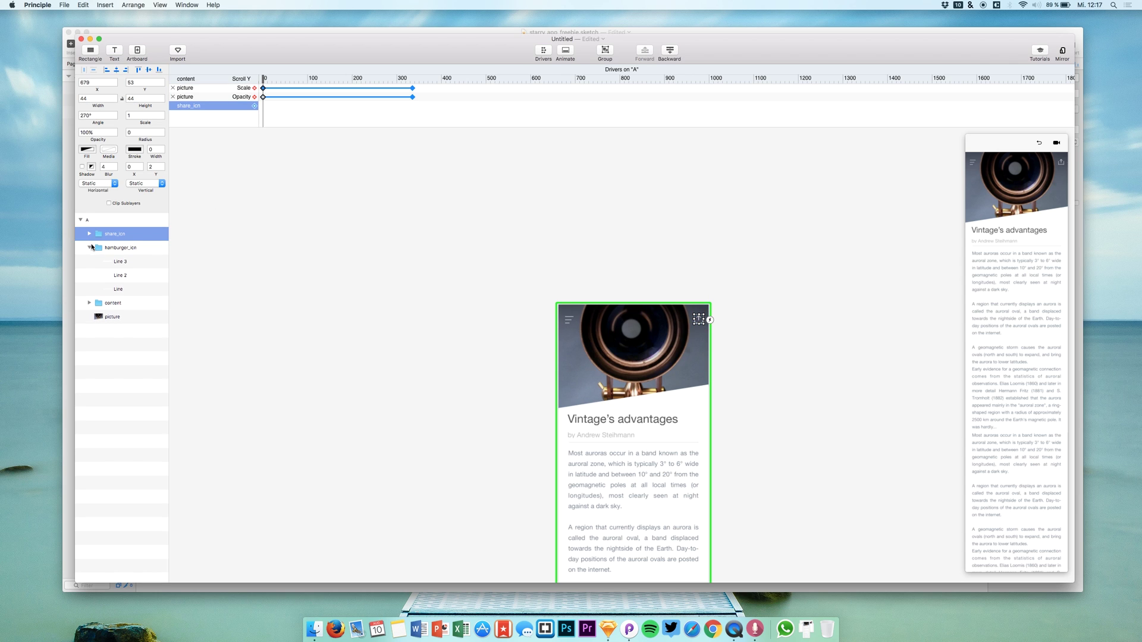
{"action": "left_click", "coordinate": [91, 249]}
{"action": "left_click", "coordinate": [255, 106]}
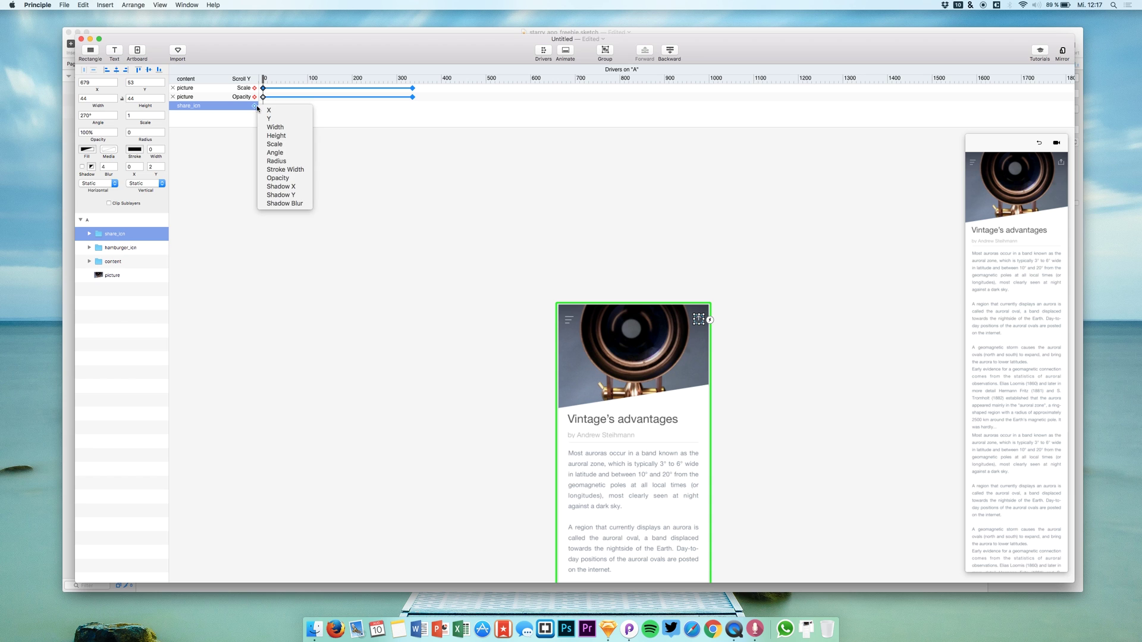
{"action": "left_click", "coordinate": [277, 178]}
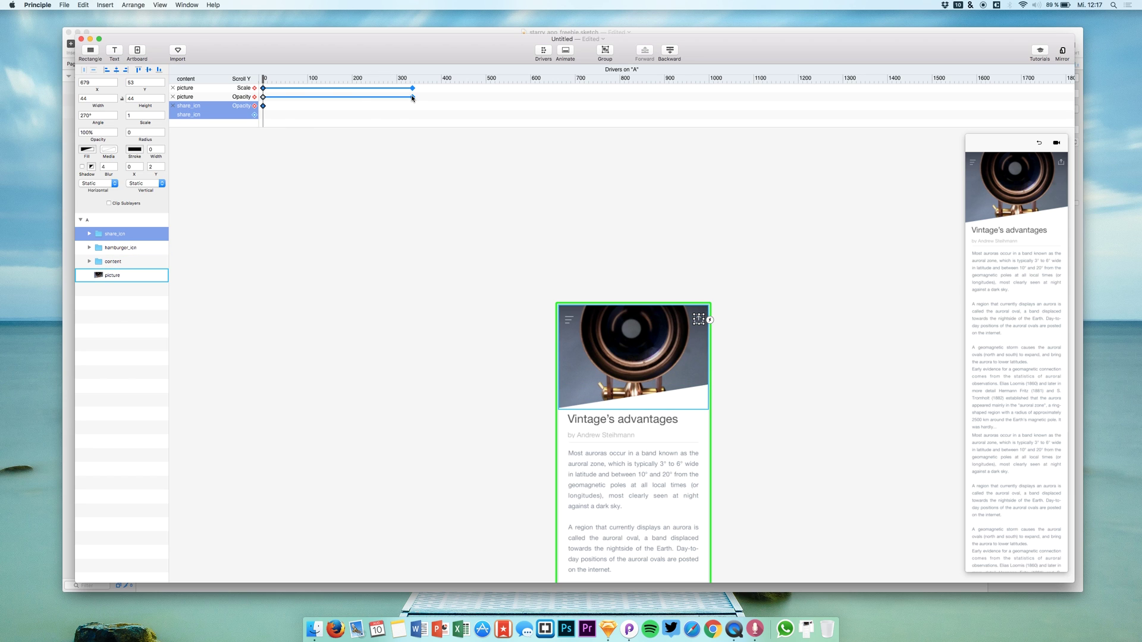
Add a share_icn Opacity keyframe at the scrolled position around 300, setting it to 0%
{"action": "left_click_drag", "start_coordinate": [333, 79], "coordinate": [405, 95]}
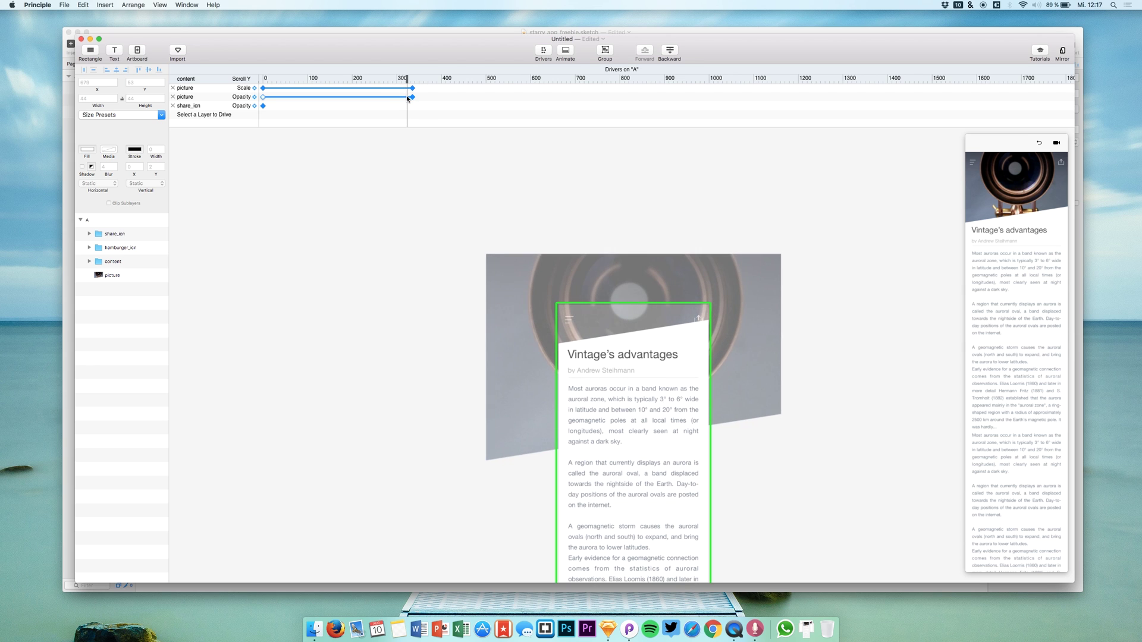
{"action": "left_click", "coordinate": [412, 97]}
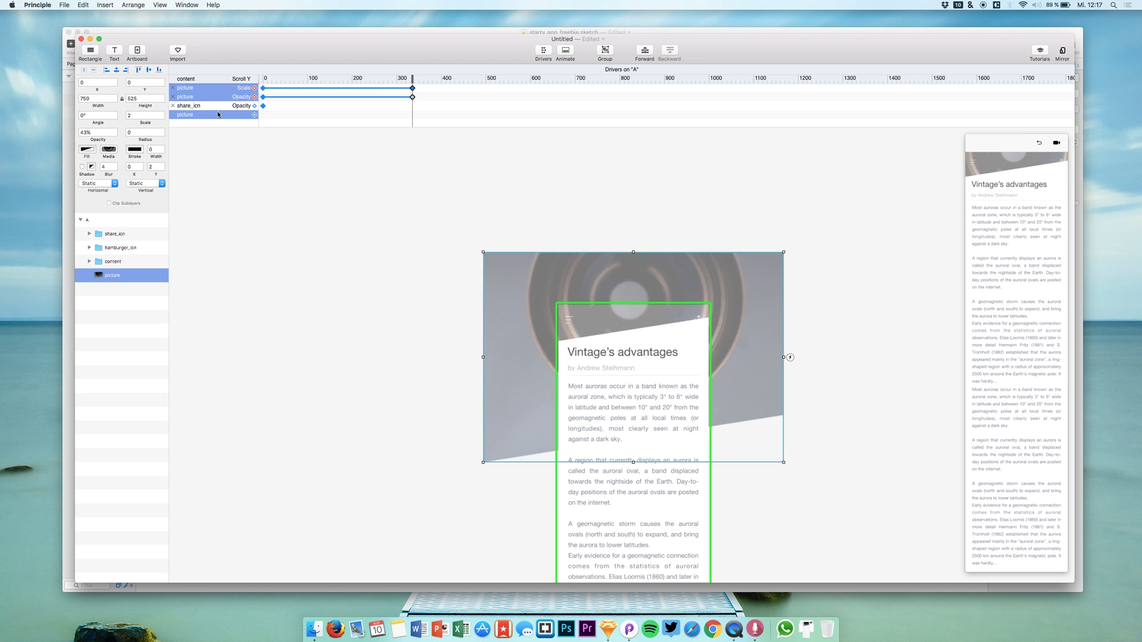
{"action": "left_click", "coordinate": [254, 105]}
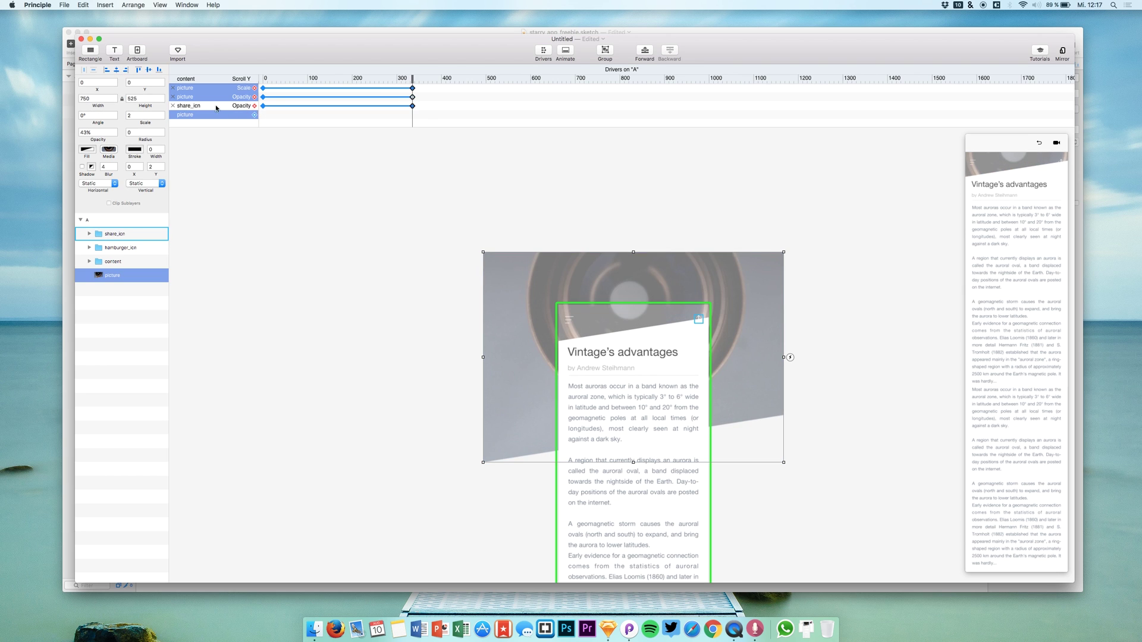
{"action": "left_click_drag", "start_coordinate": [97, 138], "coordinate": [0, 144]}
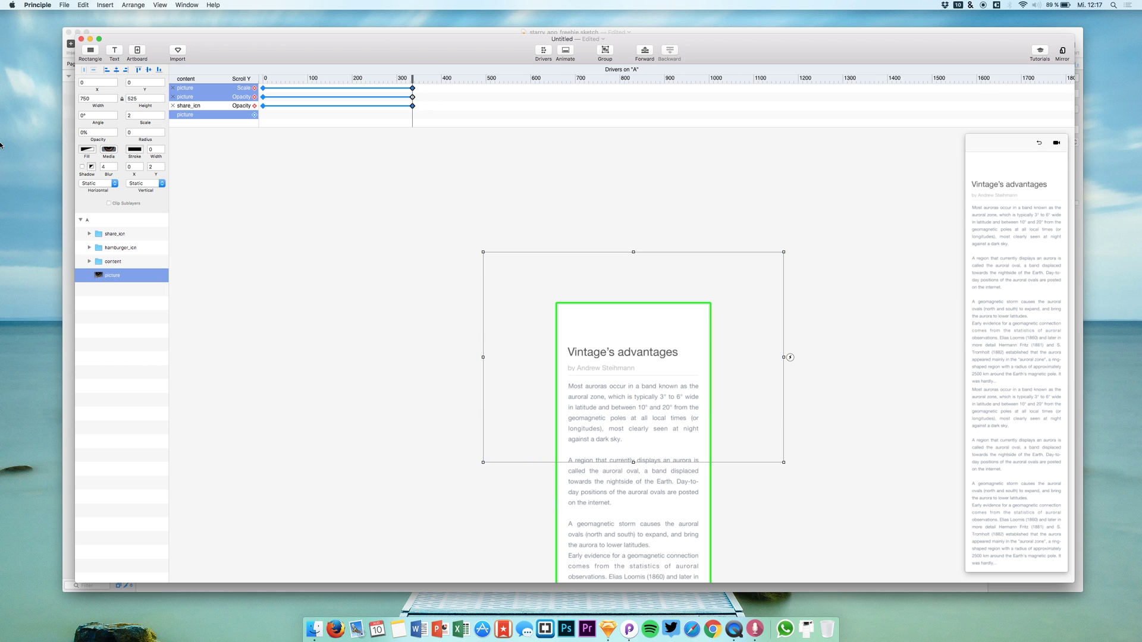
{"action": "key", "text": "super+z"}
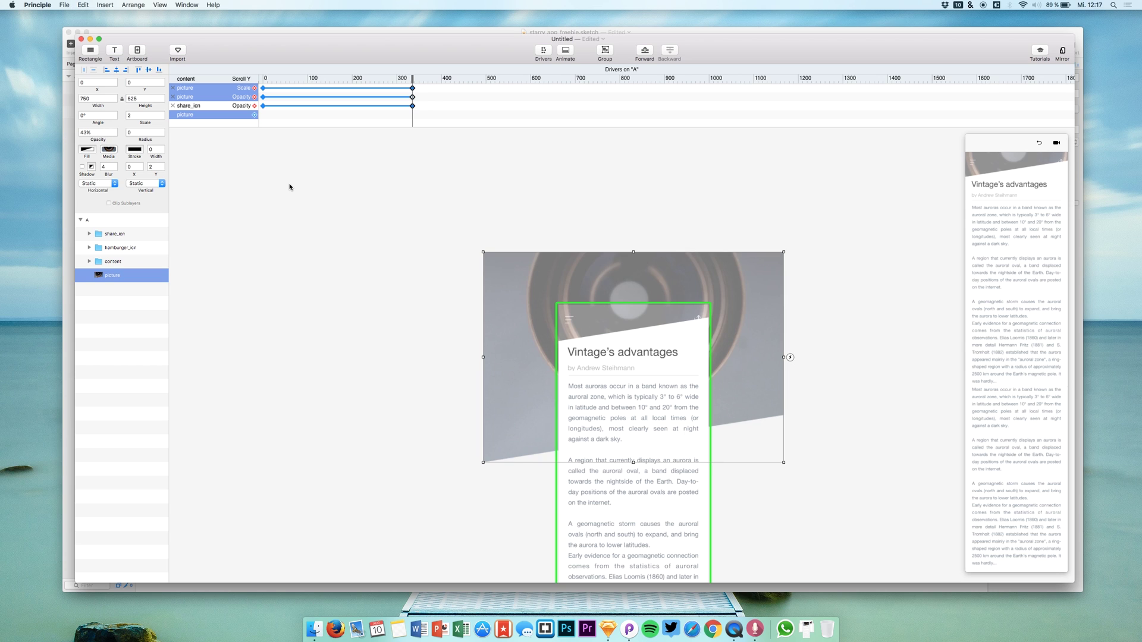
{"action": "left_click", "coordinate": [127, 233]}
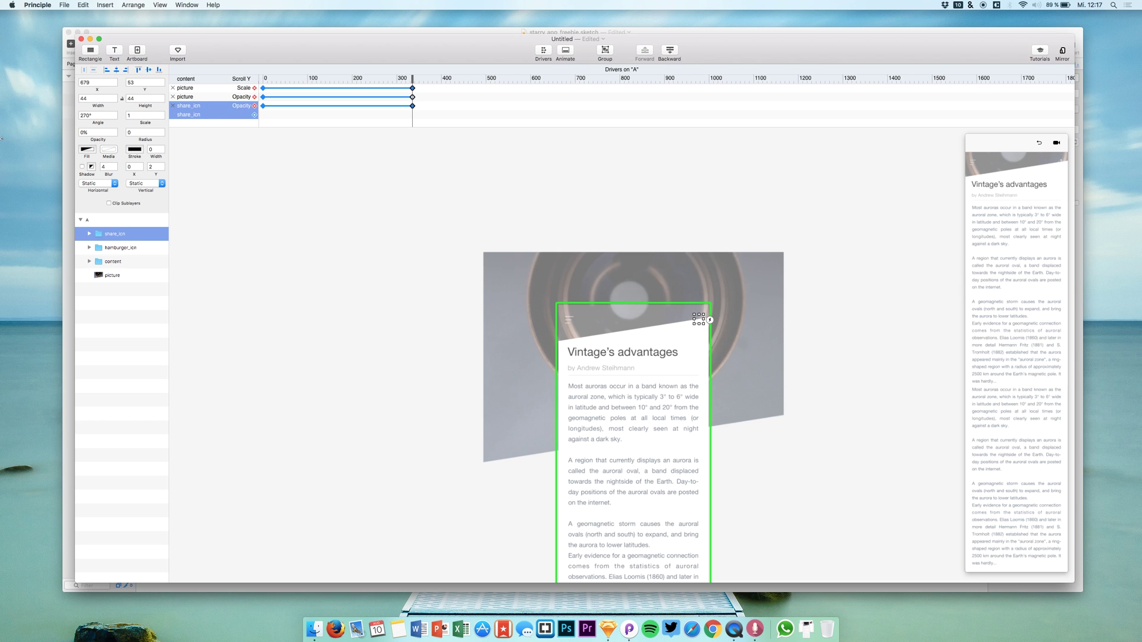
{"action": "left_click", "coordinate": [884, 383]}
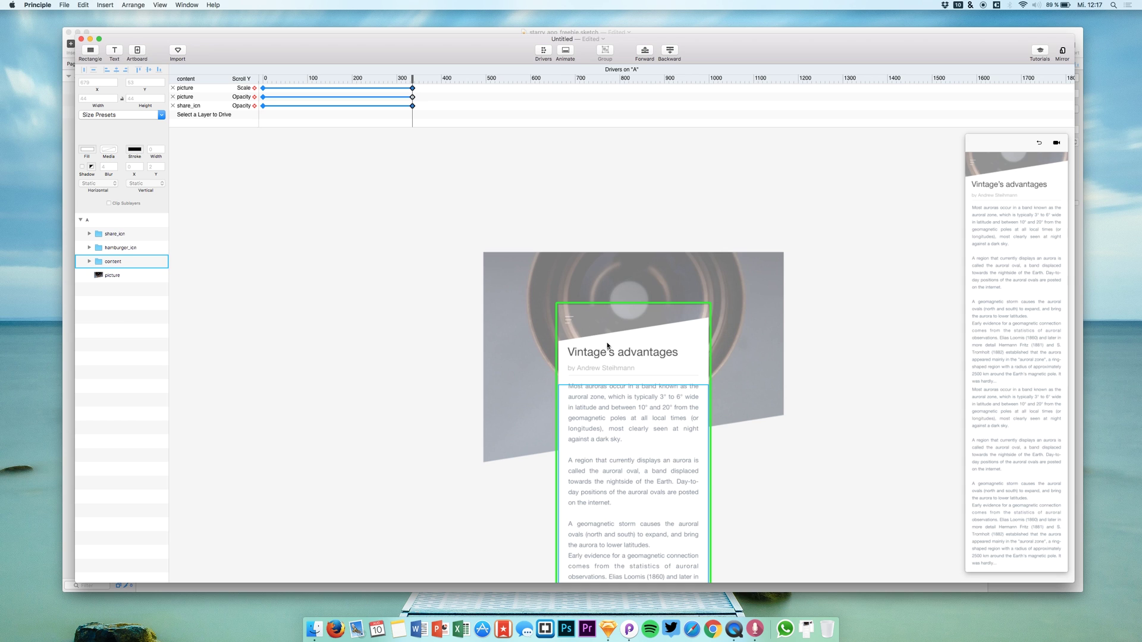
From the unscrolled start, add a scroll-driven Opacity property to hamburger_icn
{"action": "left_click", "coordinate": [263, 106]}
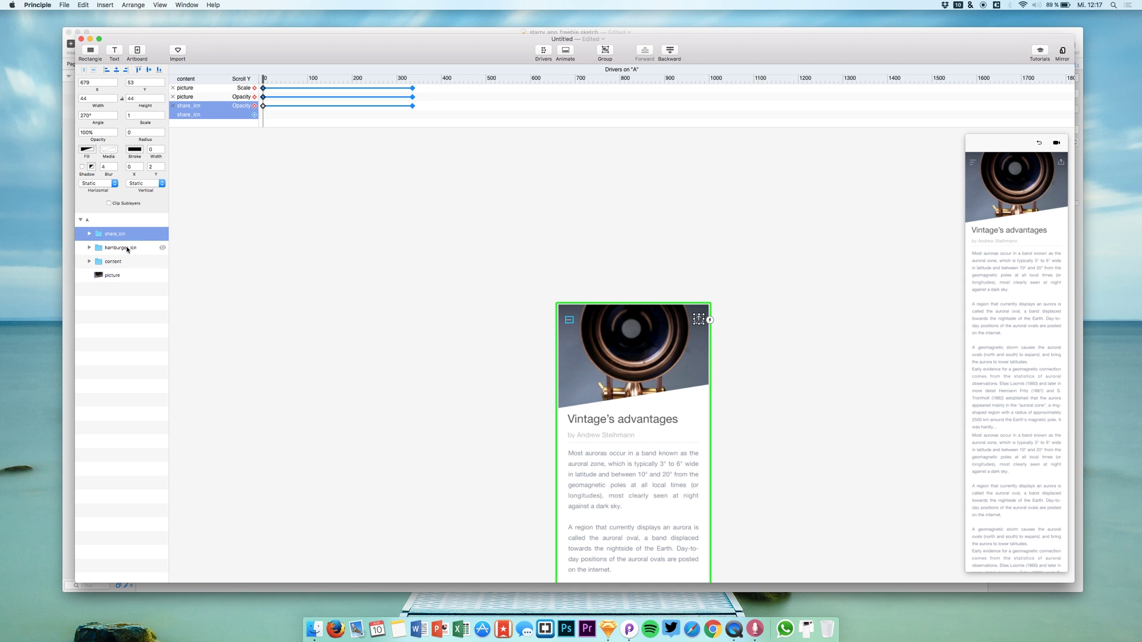
{"action": "left_click", "coordinate": [133, 247]}
{"action": "left_click", "coordinate": [255, 115]}
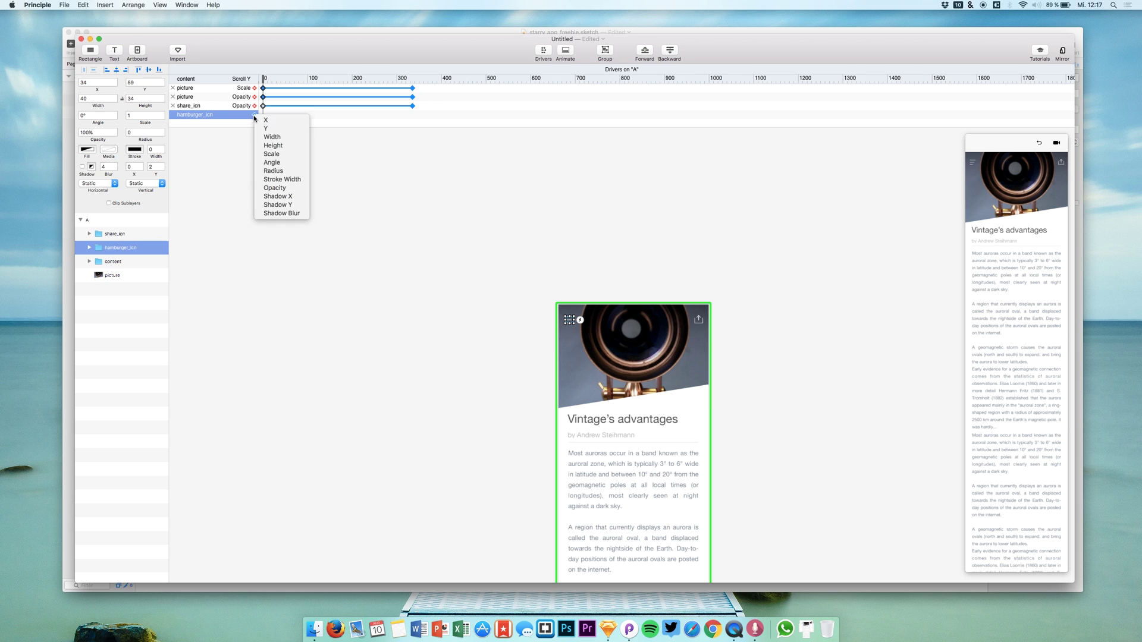
{"action": "left_click", "coordinate": [273, 188]}
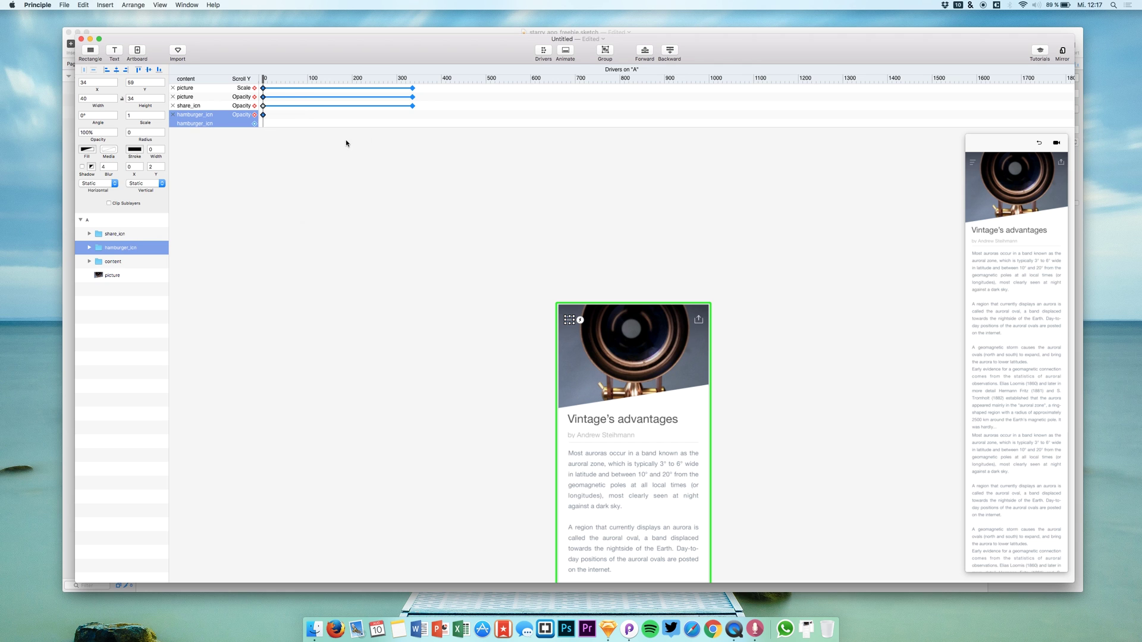
Keyframe the hamburger icon to 0% opacity at 300, then remove the picture's Opacity driver
{"action": "left_click", "coordinate": [412, 106]}
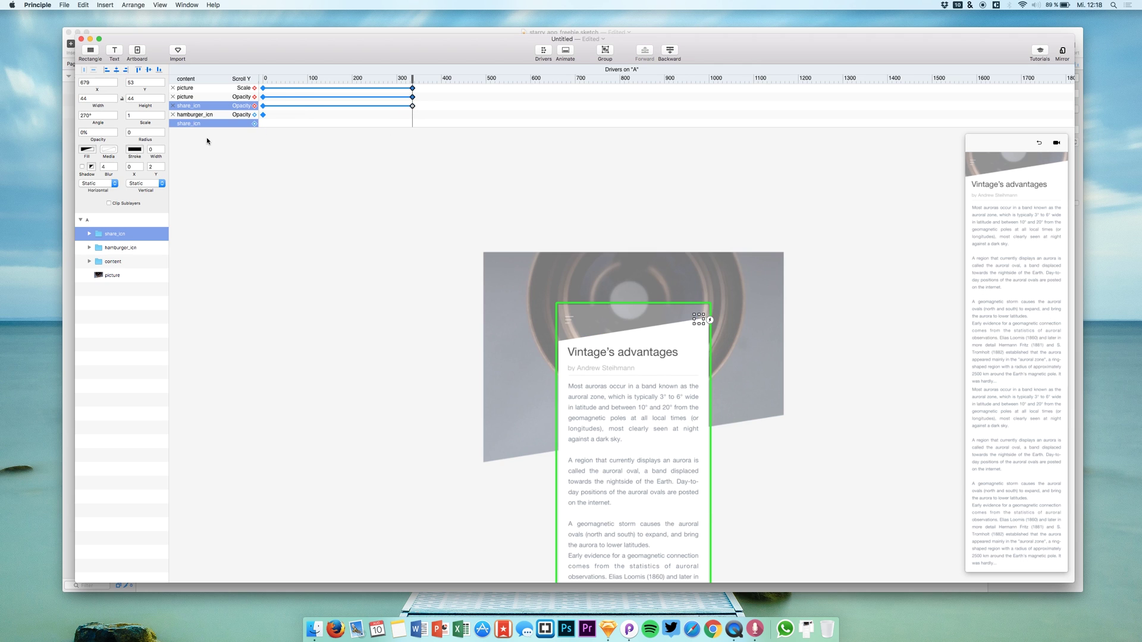
{"action": "left_click", "coordinate": [192, 116]}
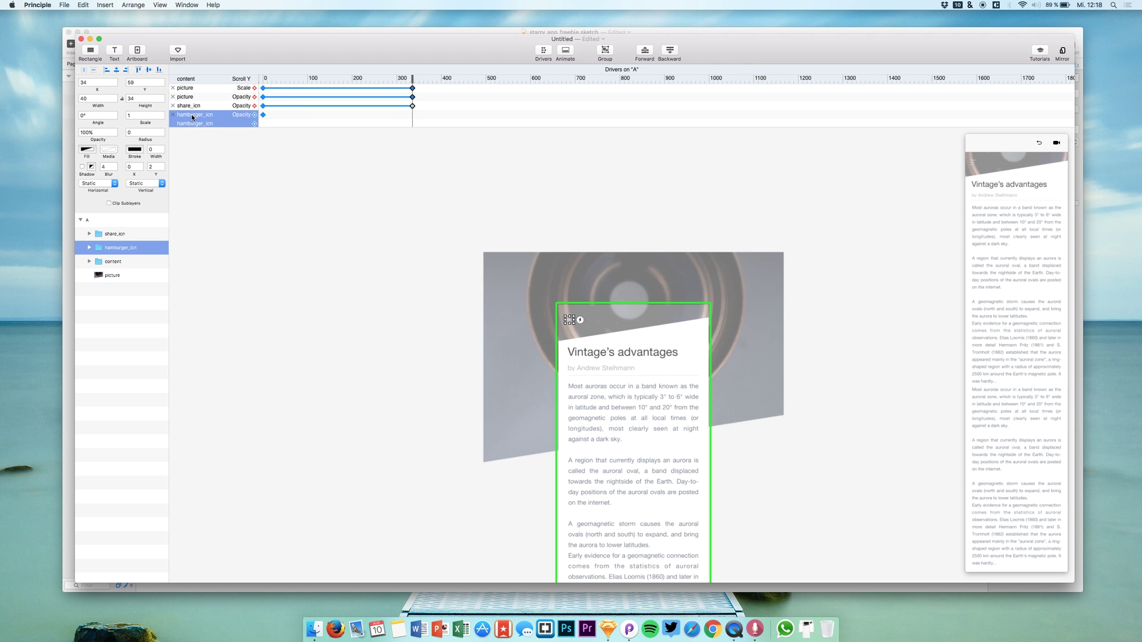
{"action": "left_click", "coordinate": [255, 116]}
{"action": "left_click", "coordinate": [867, 283]}
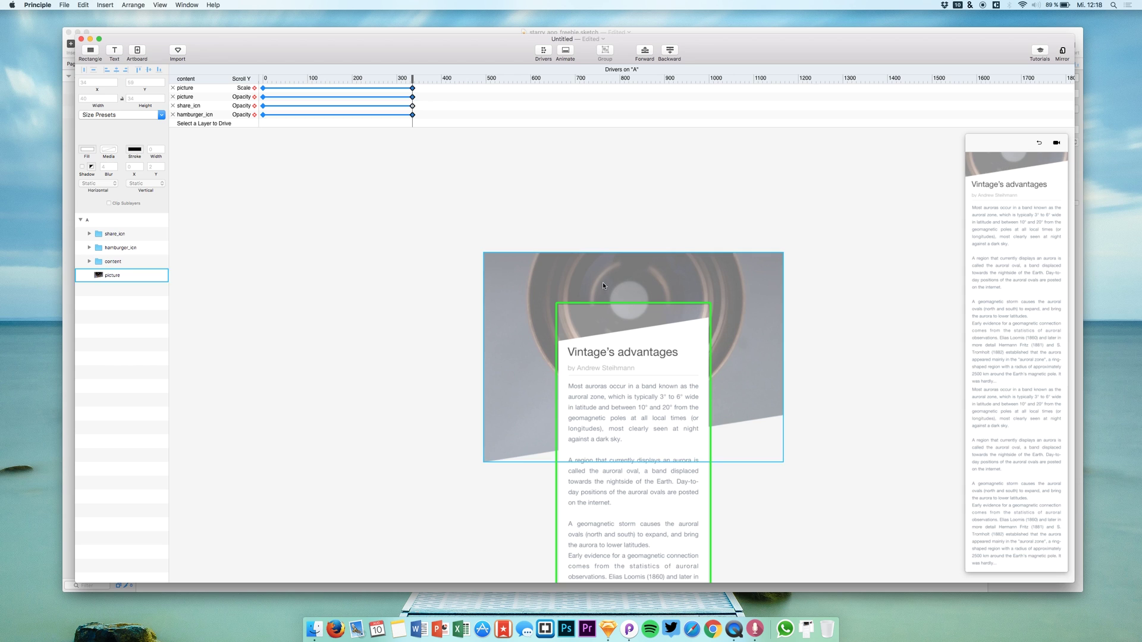
{"action": "left_click", "coordinate": [172, 97]}
Check the scroll in the preview, then undo the picture layer's opacity back to 100%
{"action": "left_click", "coordinate": [871, 262]}
{"action": "left_click", "coordinate": [280, 182]}
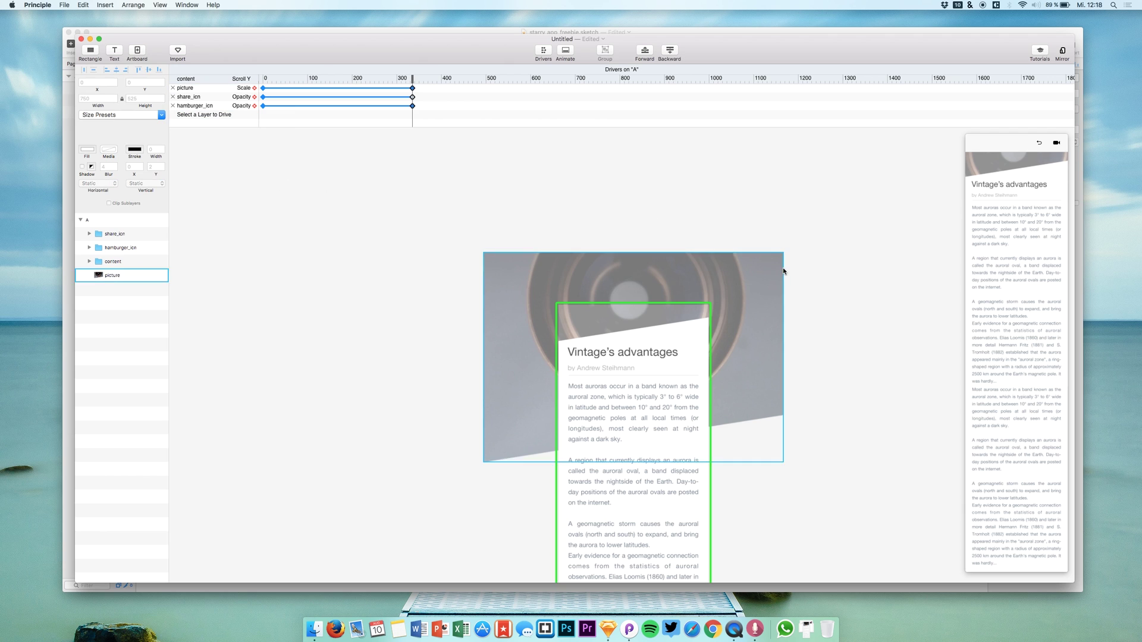
{"action": "left_click_drag", "start_coordinate": [1013, 325], "coordinate": [1014, 373]}
{"action": "left_click", "coordinate": [283, 299]}
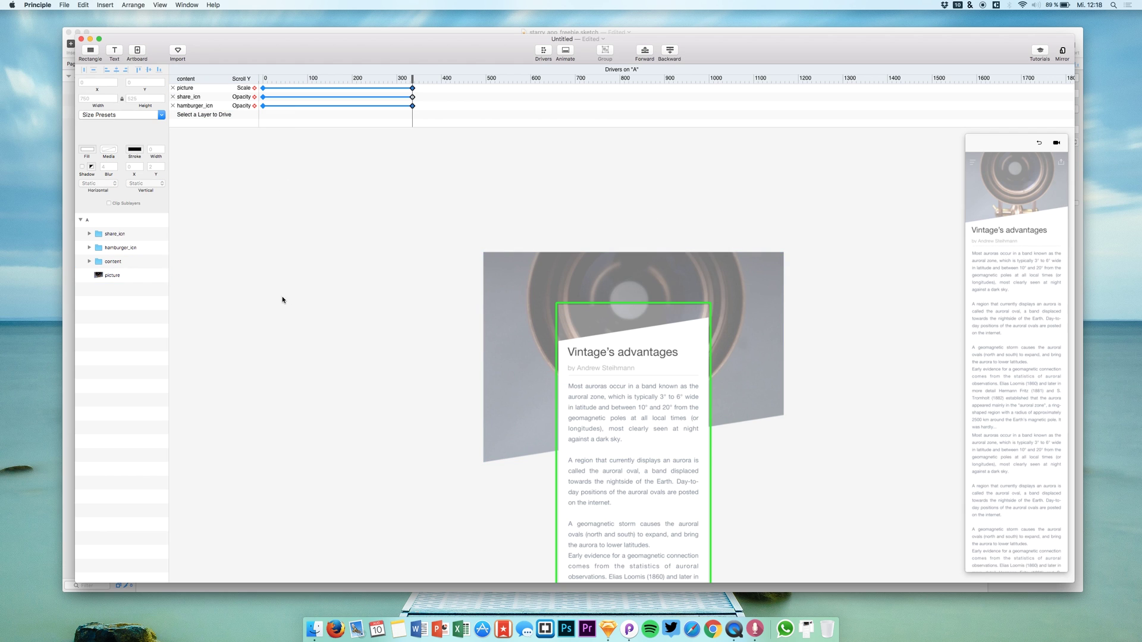
{"action": "left_click", "coordinate": [102, 280]}
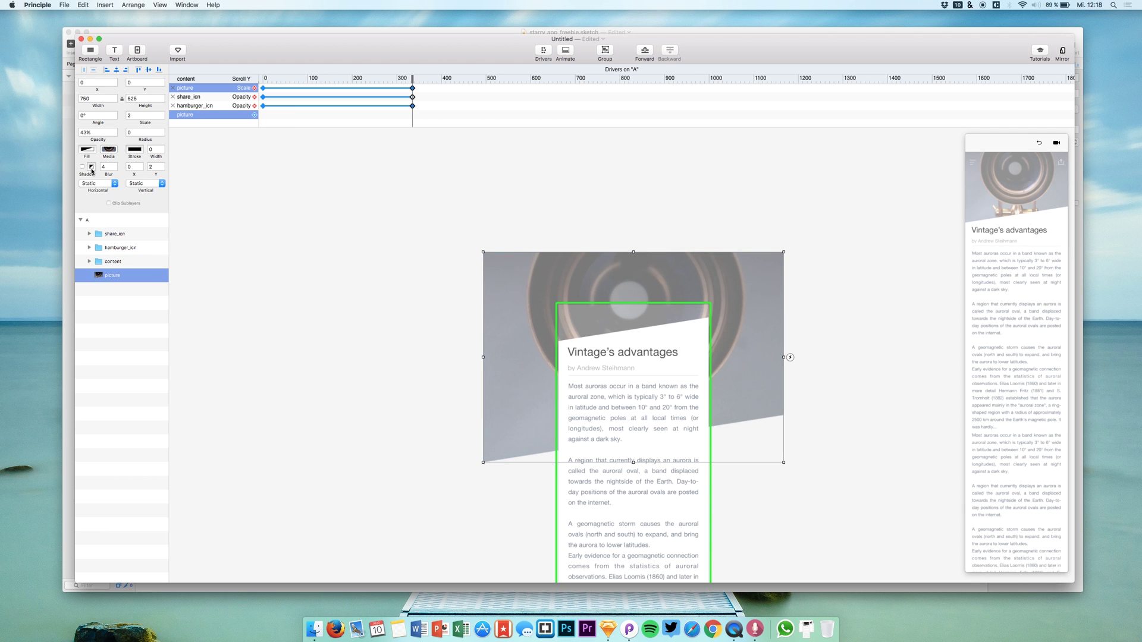
{"action": "key", "text": "super+z"}
{"action": "left_click", "coordinate": [325, 168]}
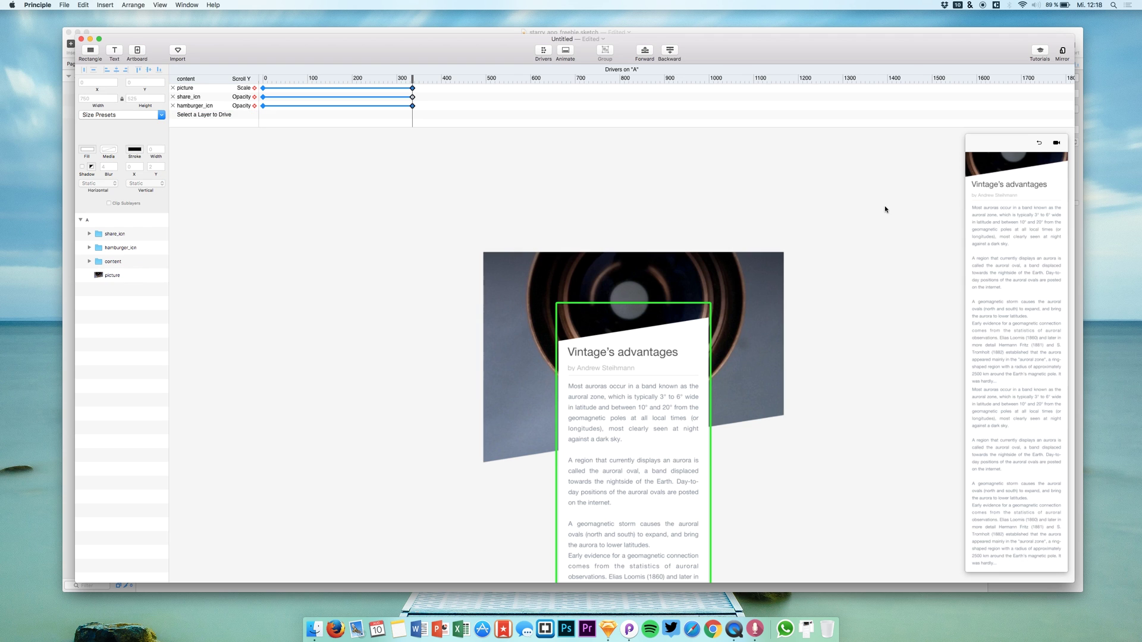
Scroll the preview article both ways to confirm the photo scales and the icons fade
{"action": "left_click_drag", "start_coordinate": [1015, 275], "coordinate": [1014, 385]}
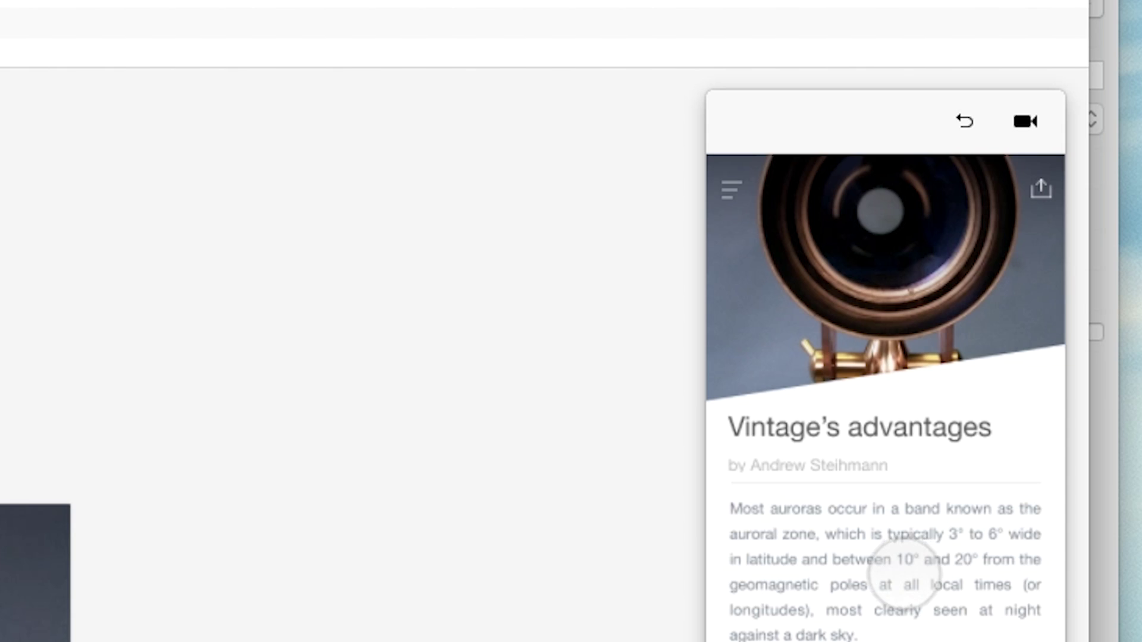
{"action": "left_click_drag", "start_coordinate": [1023, 271], "coordinate": [1023, 264]}
{"action": "left_click_drag", "start_coordinate": [910, 542], "coordinate": [951, 607]}
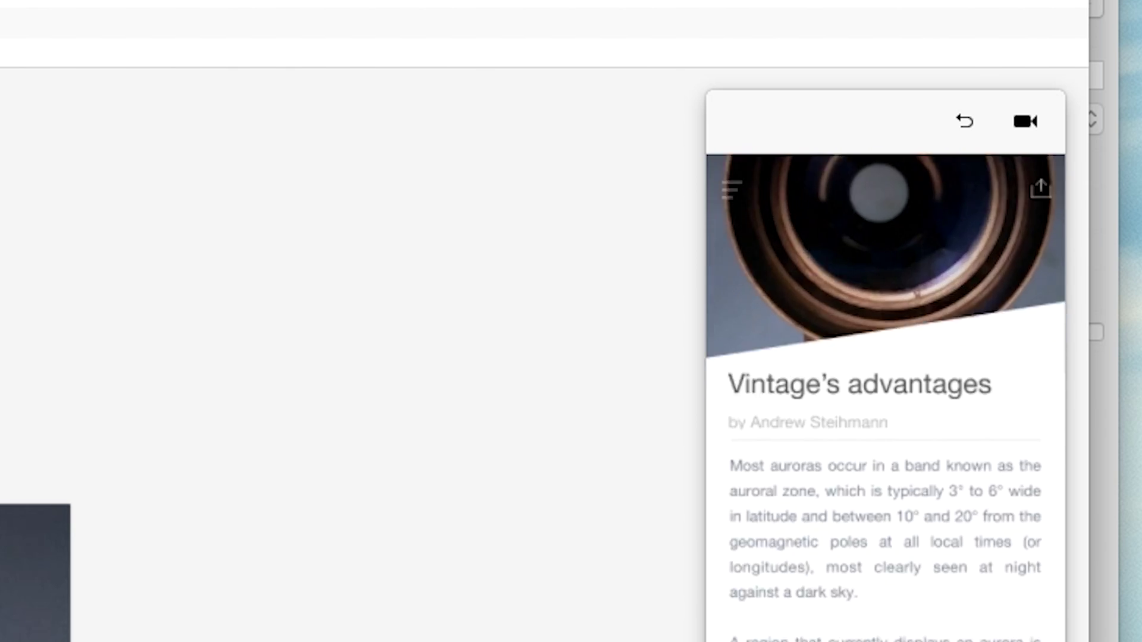
{"action": "scroll", "coordinate": [885, 417], "scroll_direction": "up", "scroll_amount": 2}
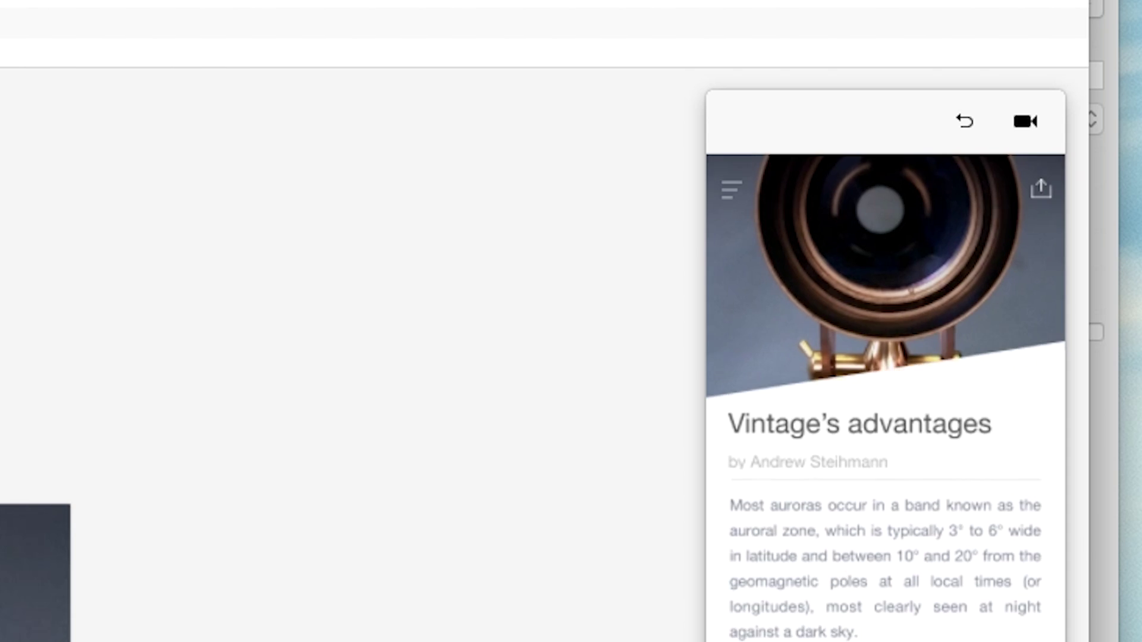
{"action": "left_click_drag", "start_coordinate": [1024, 511], "coordinate": [1025, 392]}
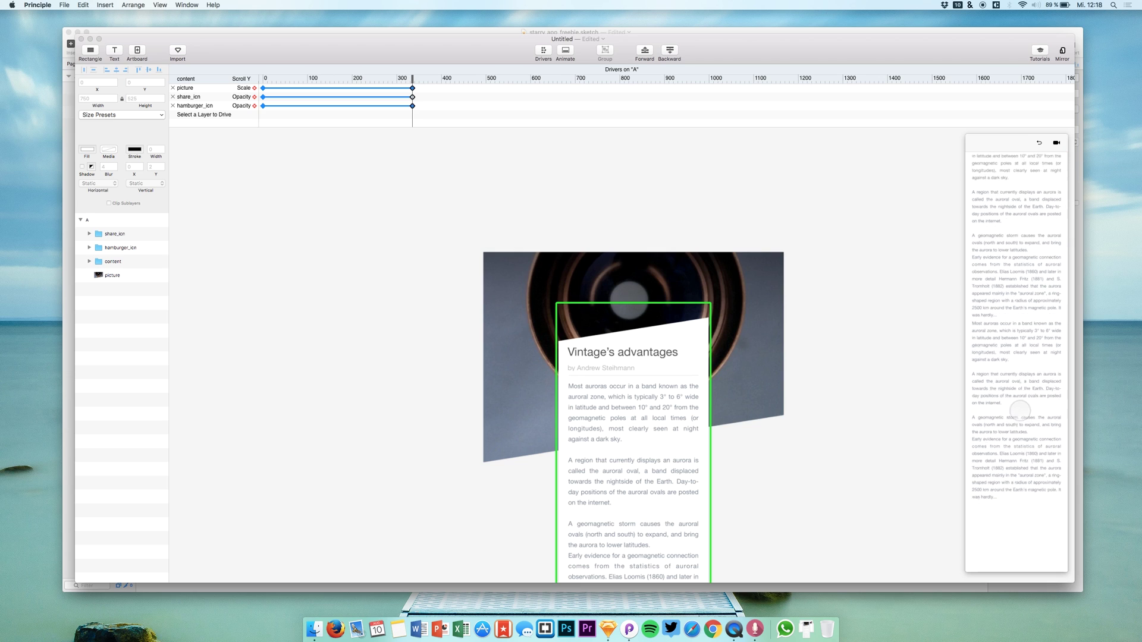
{"action": "left_click_drag", "start_coordinate": [1029, 499], "coordinate": [1034, 580]}
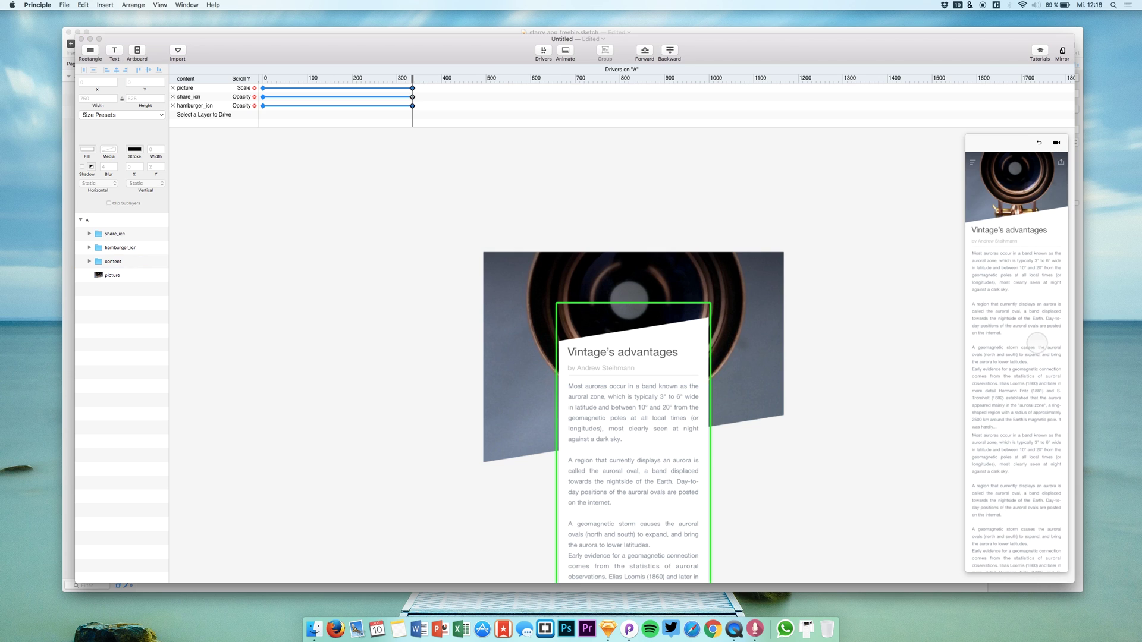